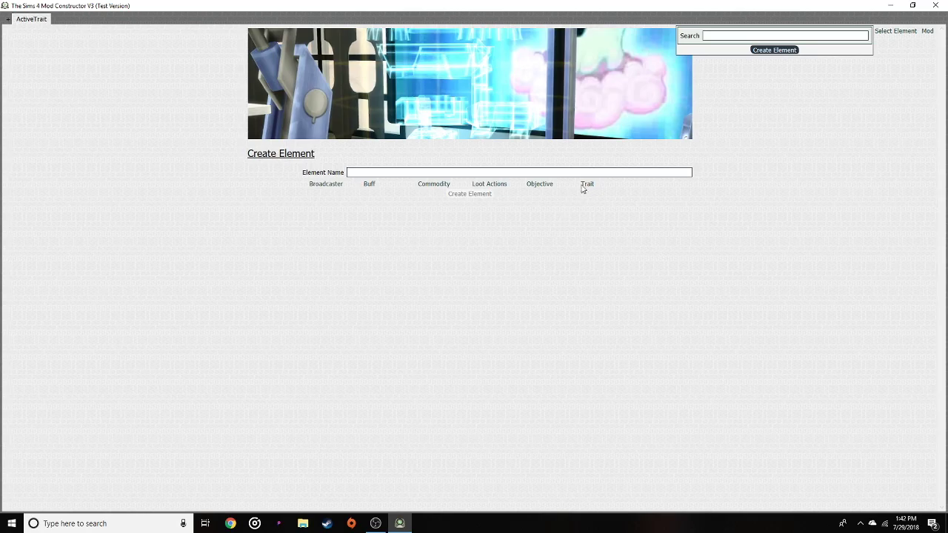
Create a new Trait element and fill in its Name as 'Active'
left_click(587, 185)
left_click(469, 195)
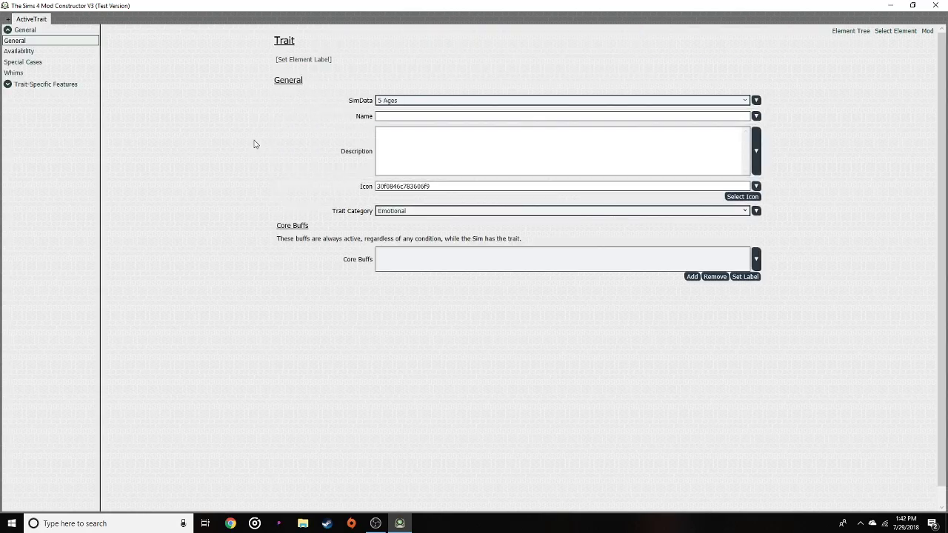
left_click(396, 101)
left_click(398, 102)
left_click(388, 117)
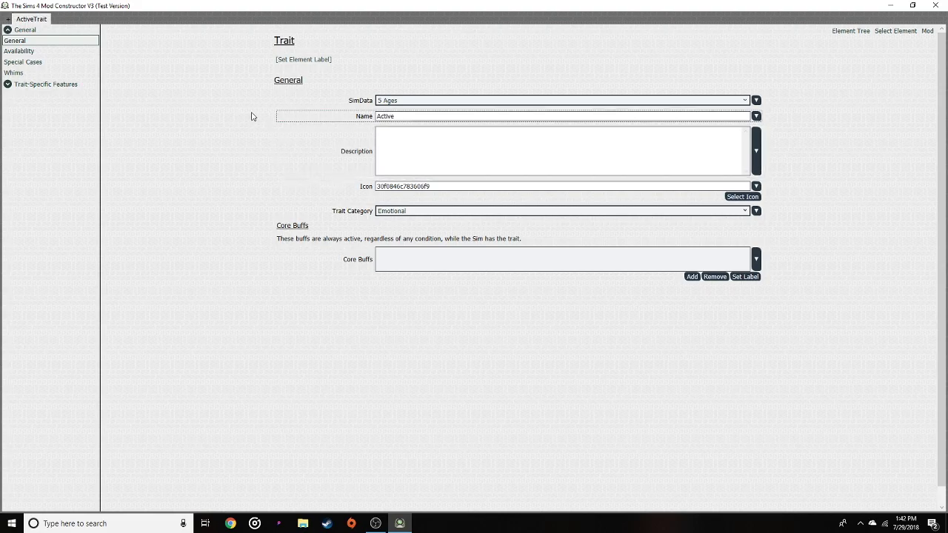
Set SimData to 1 Age, add a description, and place the trait in the Social category
left_click(396, 102)
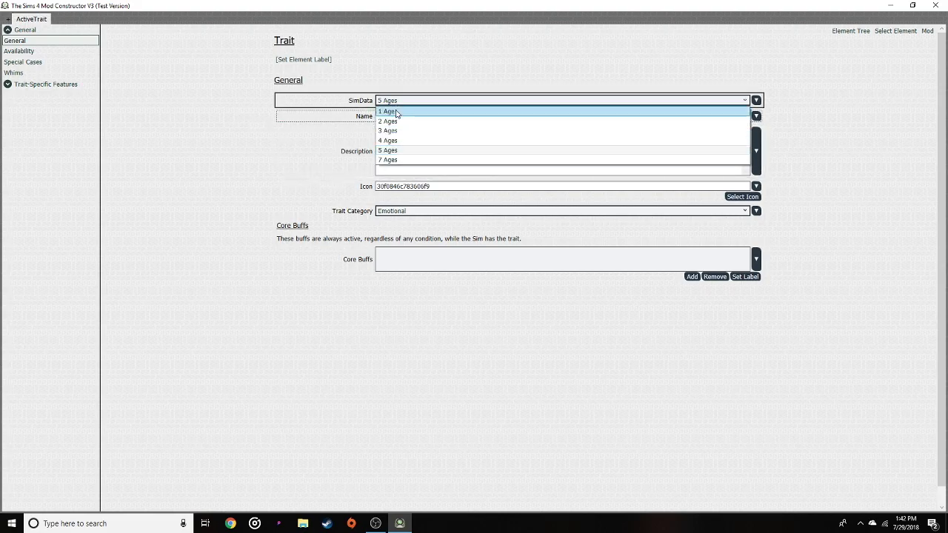
left_click(397, 112)
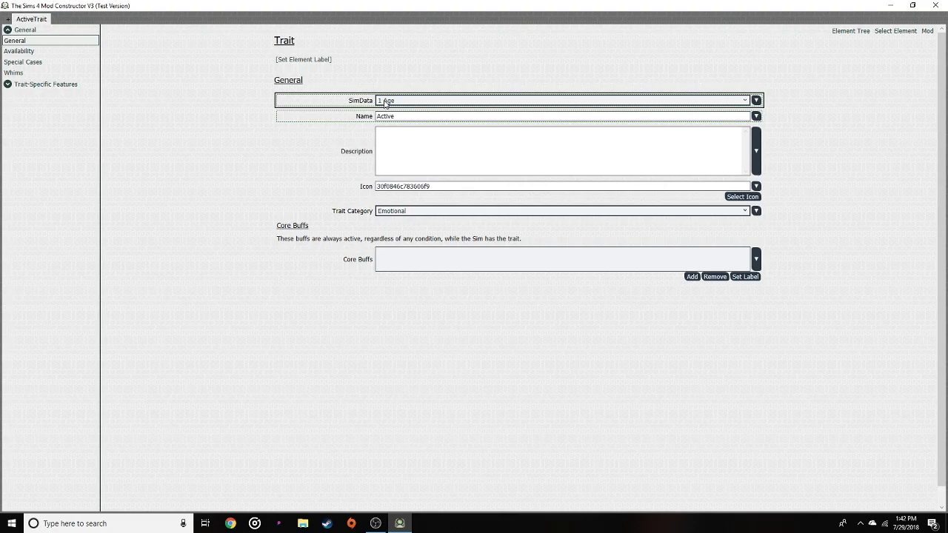
left_click(397, 137)
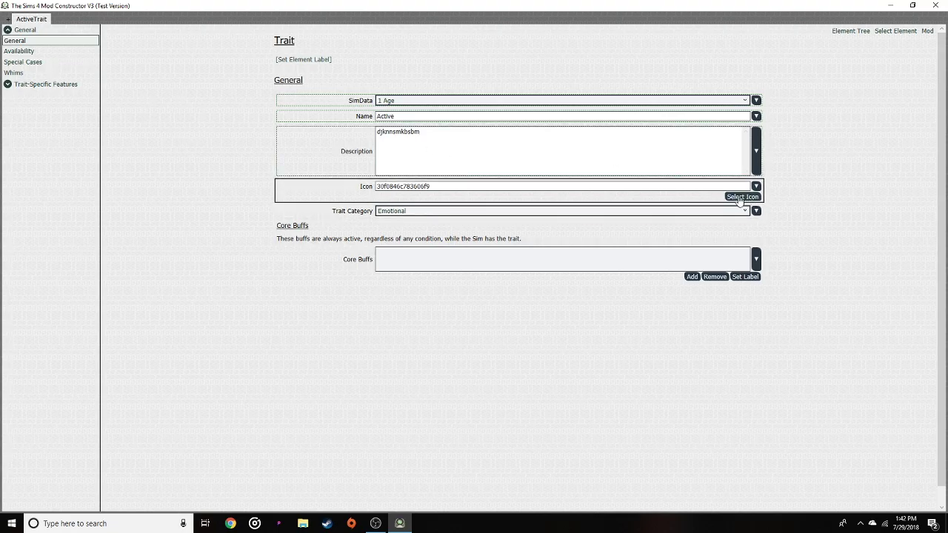
left_click(383, 213)
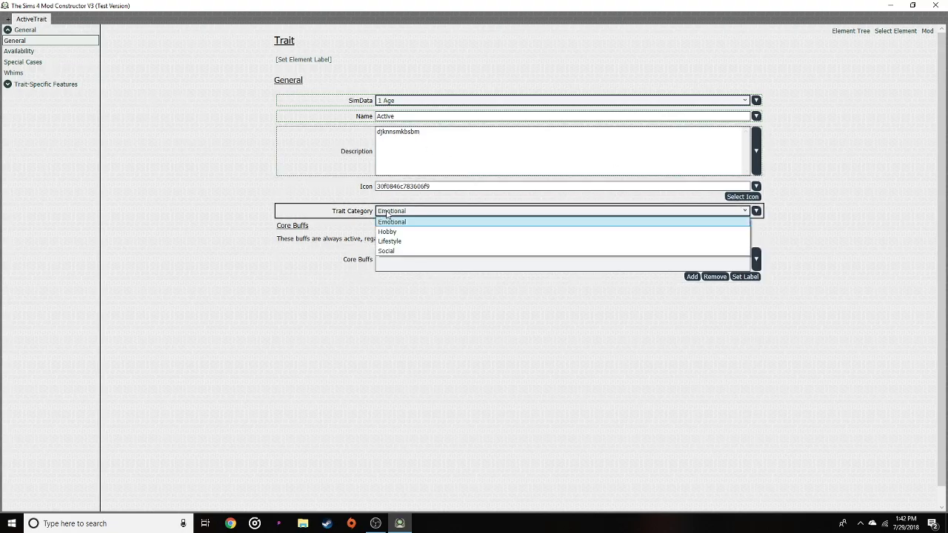
left_click(392, 253)
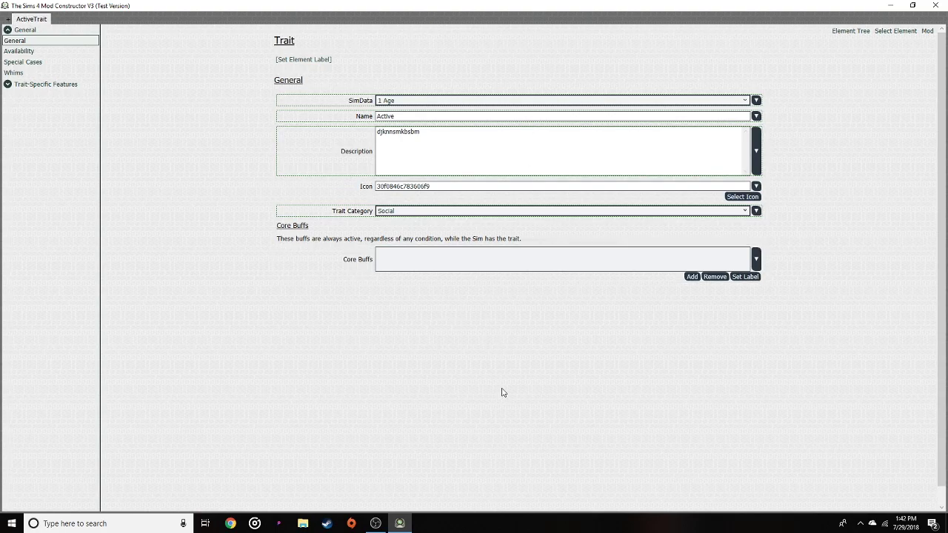
left_click(14, 52)
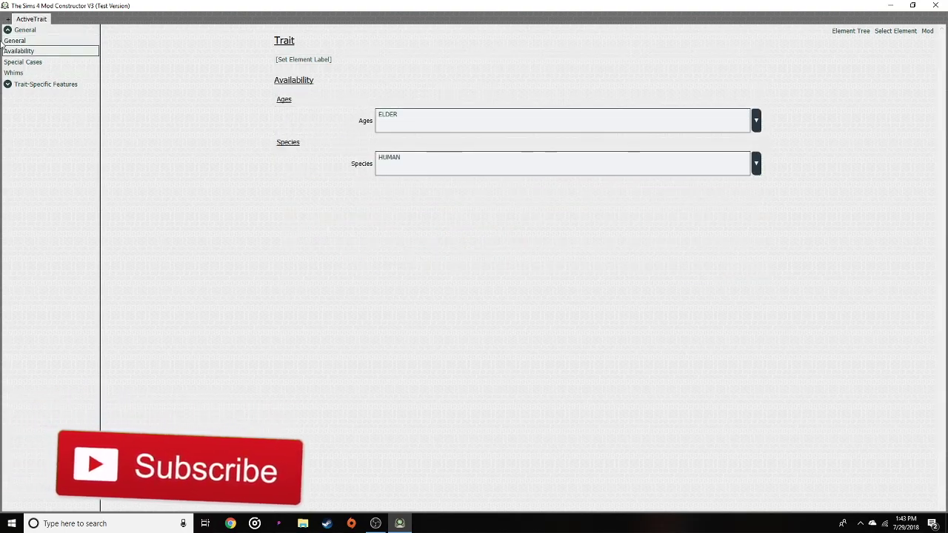
Change the trait's allowed age from Elder to Toddler
left_click(393, 116)
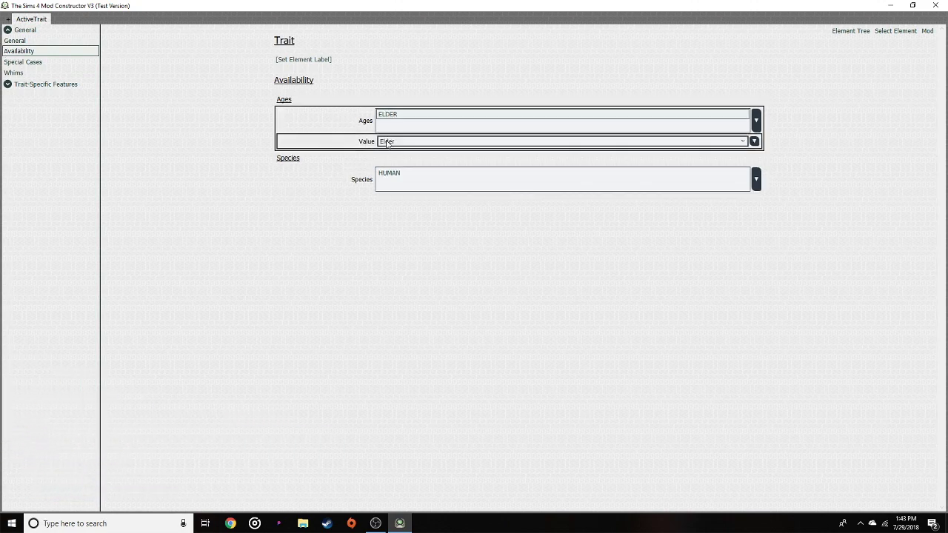
left_click(386, 144)
left_click(387, 162)
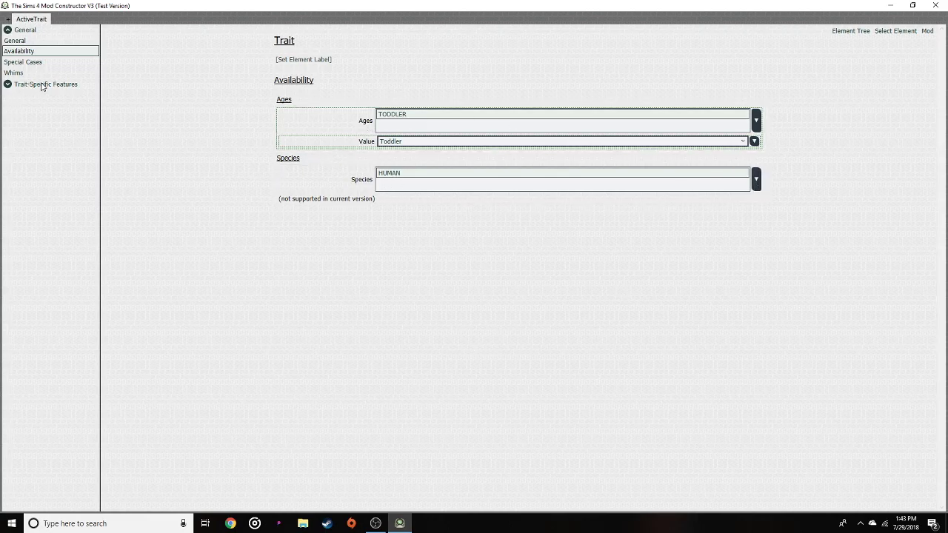
Switch SimData to 2 Ages and try Baby, then Child as the second allowed age
left_click(16, 41)
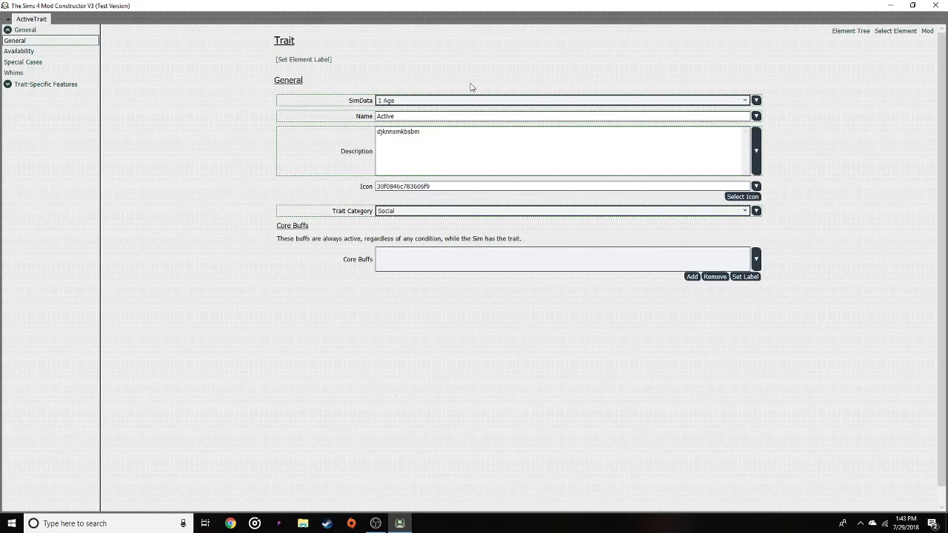
left_click(400, 101)
left_click(392, 117)
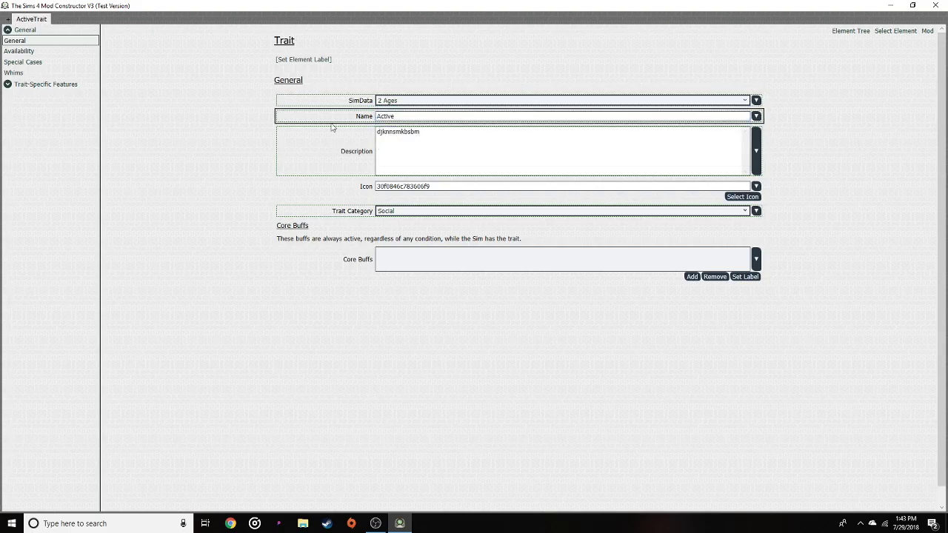
left_click(17, 52)
left_click(394, 124)
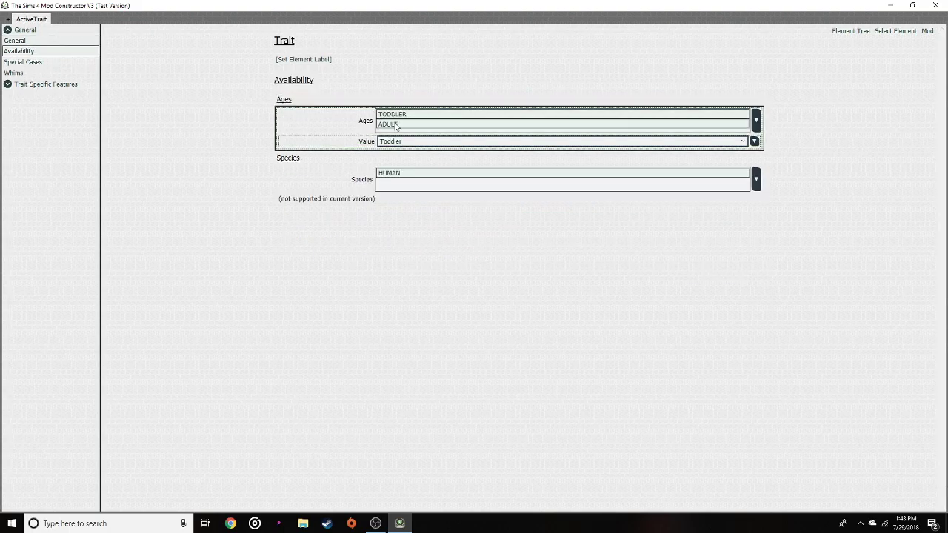
left_click(396, 143)
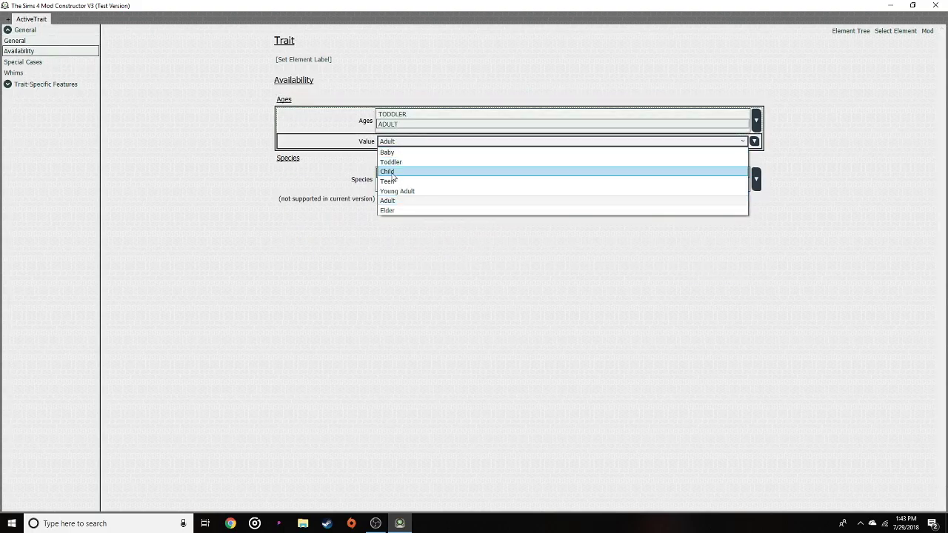
left_click(392, 151)
left_click(392, 142)
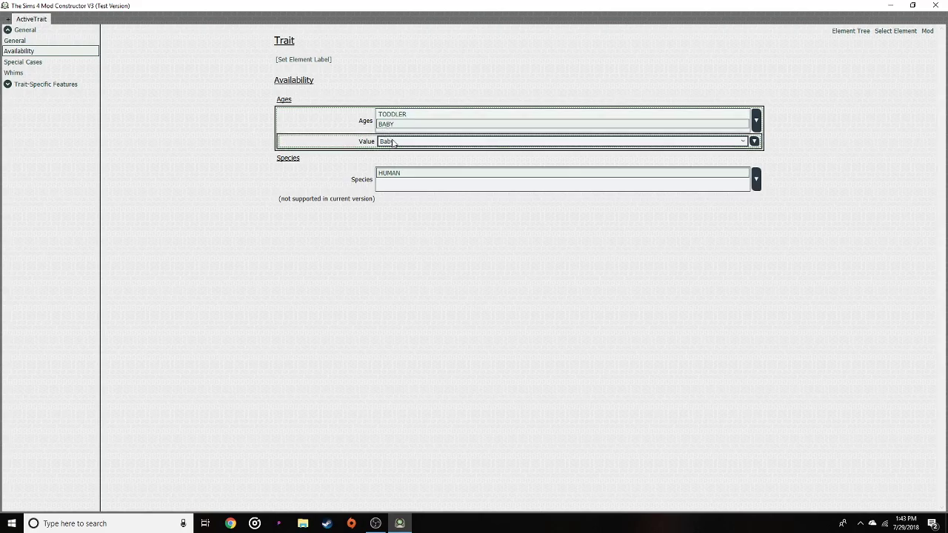
left_click(393, 171)
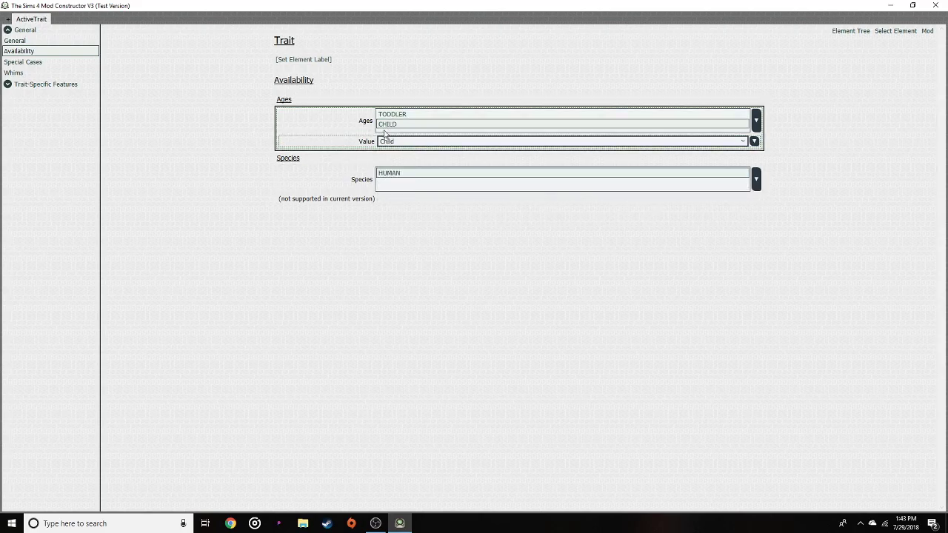
left_click(394, 141)
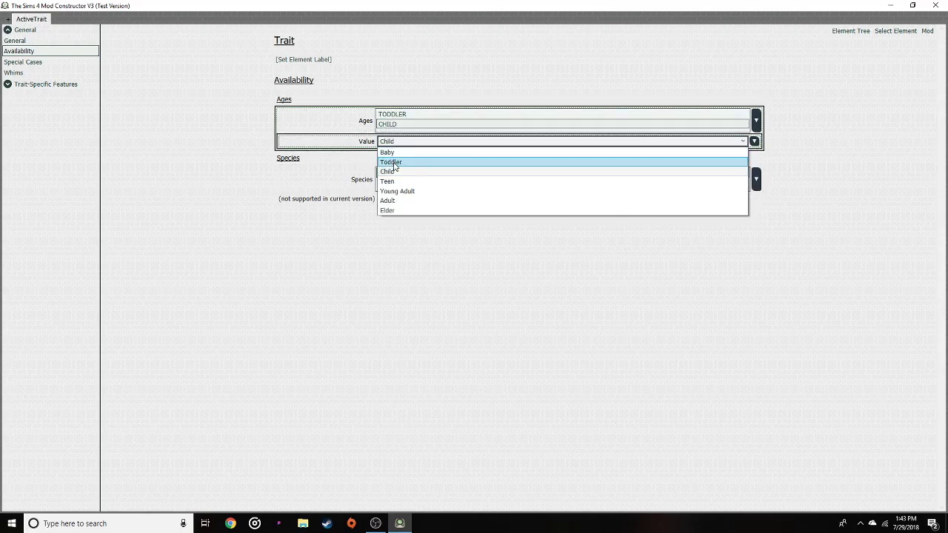
Set SimData back to 1 Age and settle the allowed age on Toddler after trying Child and Teen
left_click(15, 41)
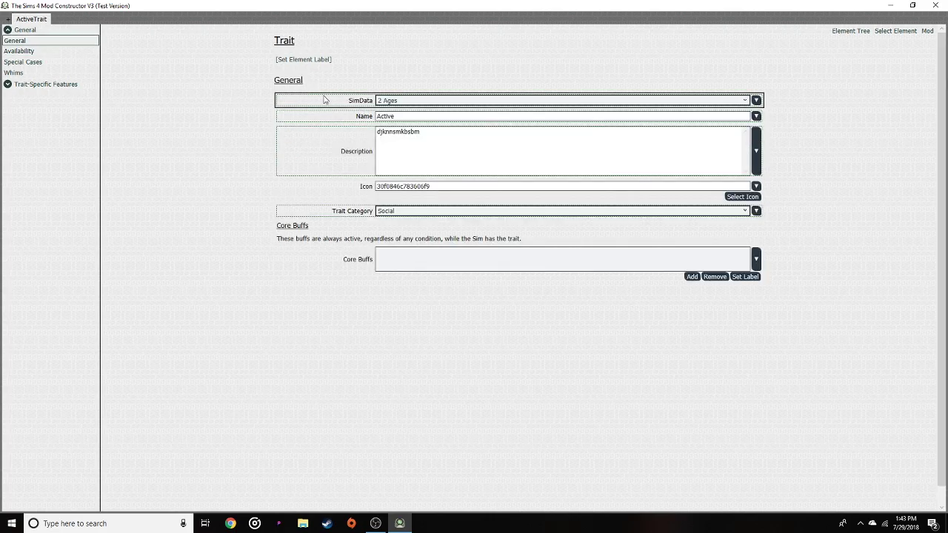
left_click(379, 103)
left_click(391, 110)
left_click(9, 51)
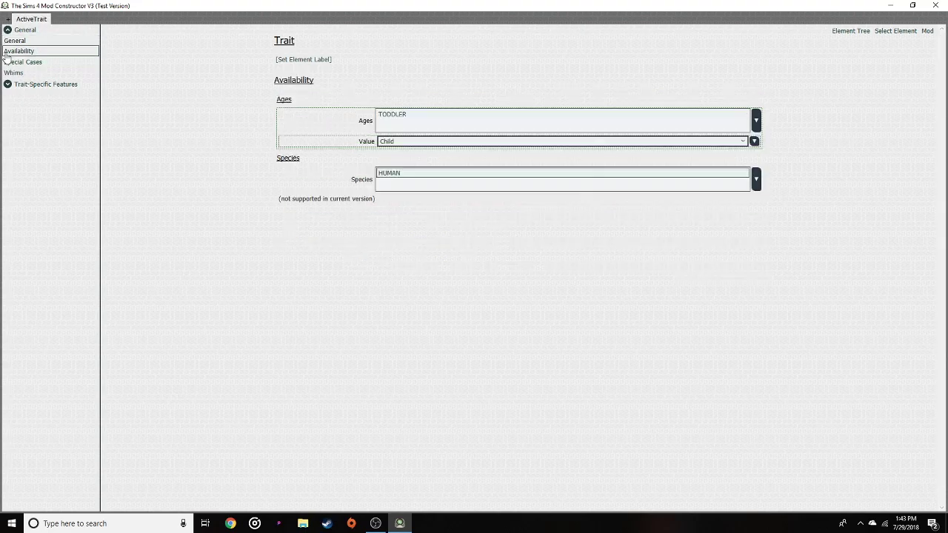
left_click(396, 142)
left_click(403, 170)
left_click(388, 140)
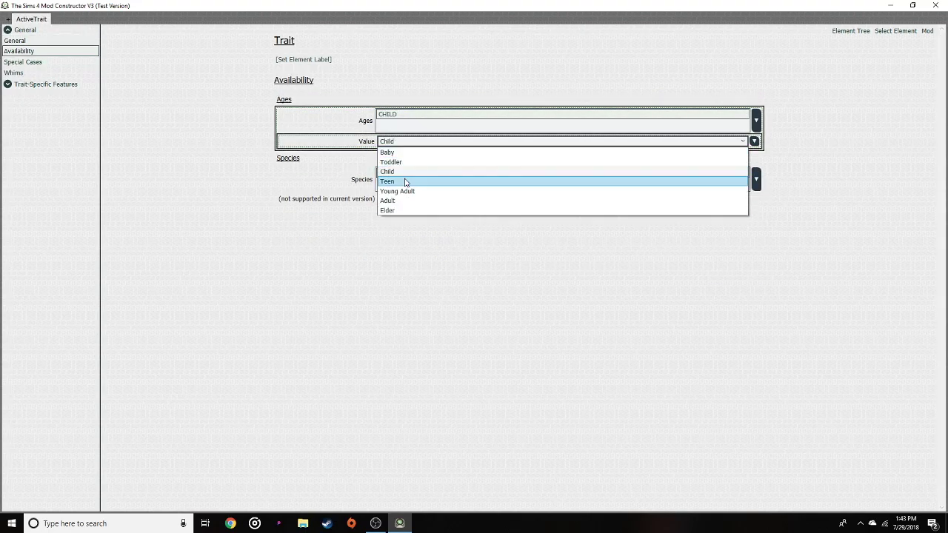
left_click(405, 183)
left_click(400, 142)
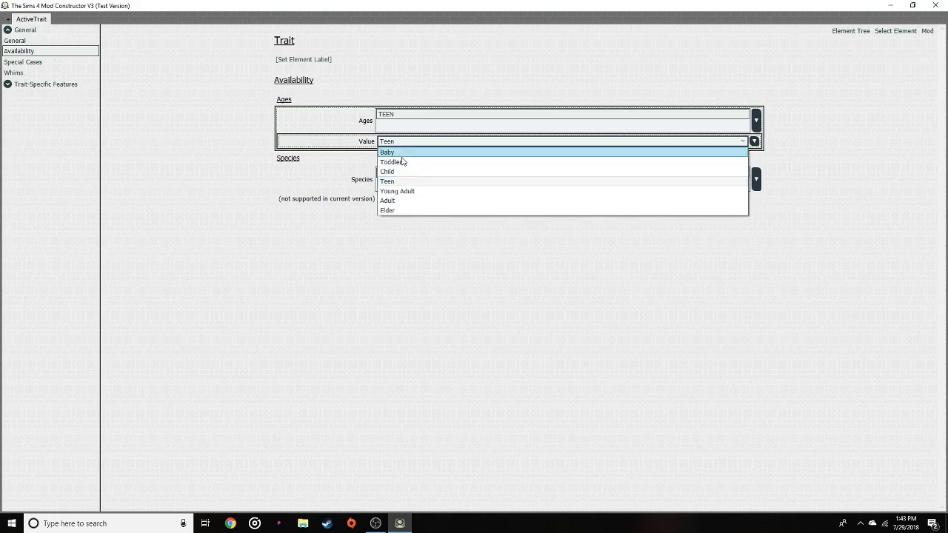
left_click(402, 161)
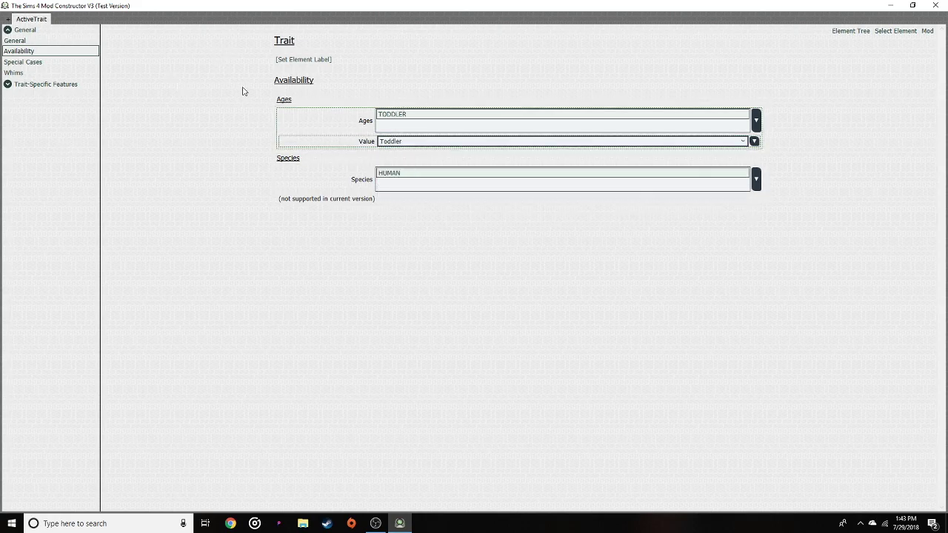
Add the core buff Djbi0rj to the Active trait's General settings and switch to editing it
left_click(886, 31)
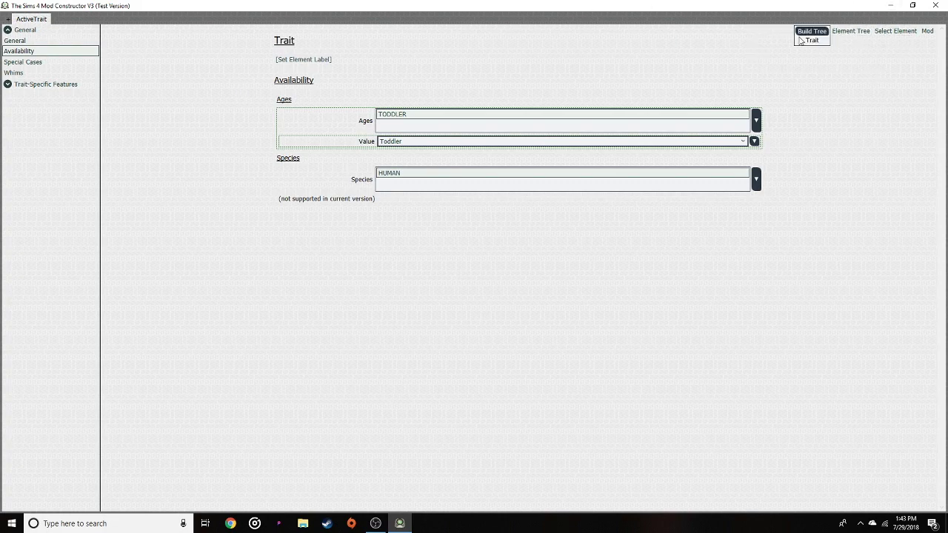
left_click(812, 40)
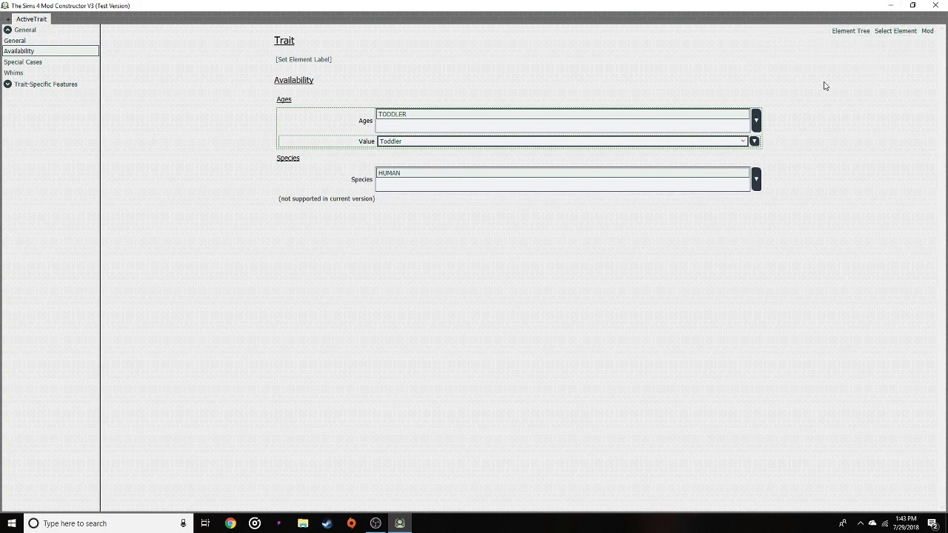
left_click(42, 41)
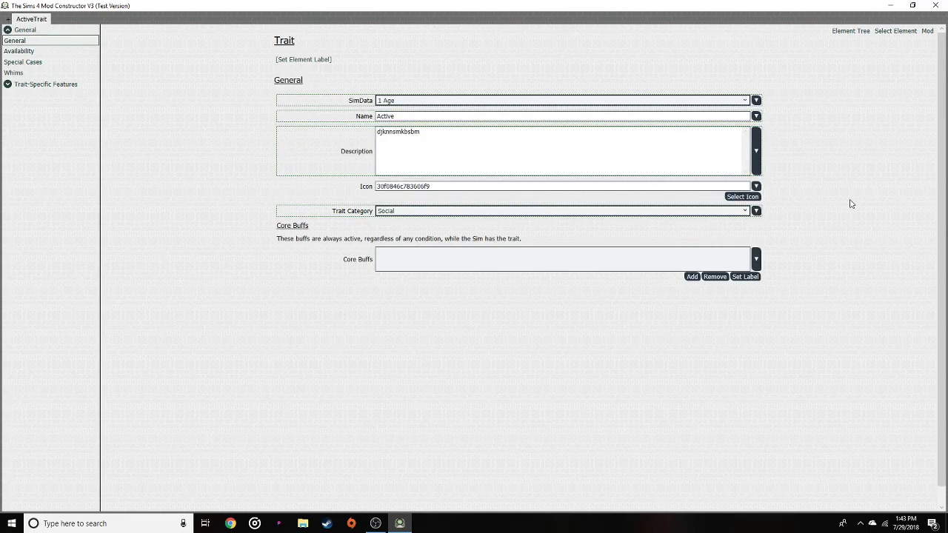
left_click(692, 276)
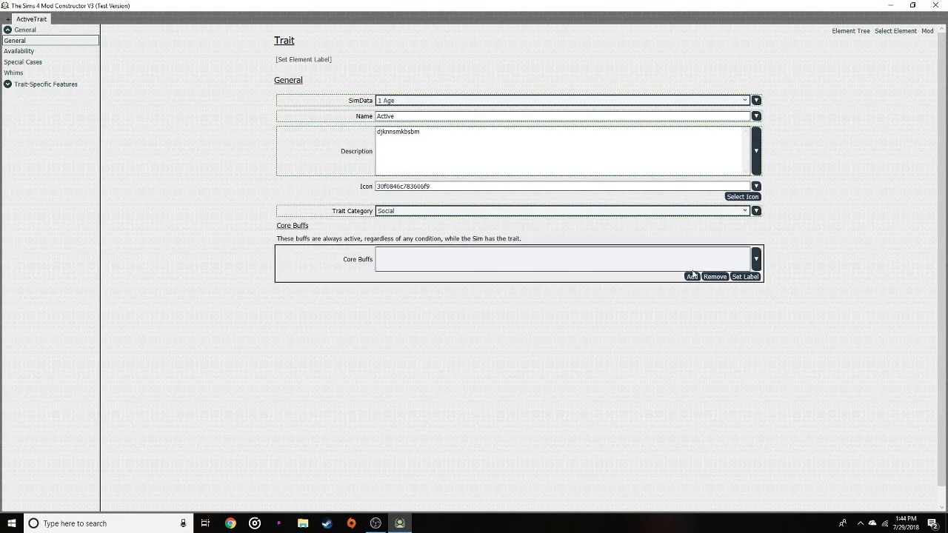
left_click(440, 255)
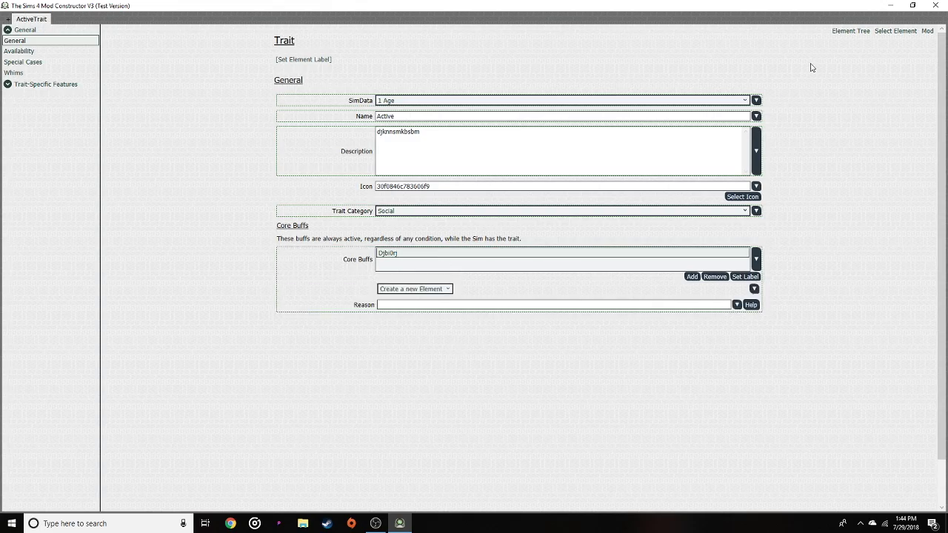
left_click(847, 32)
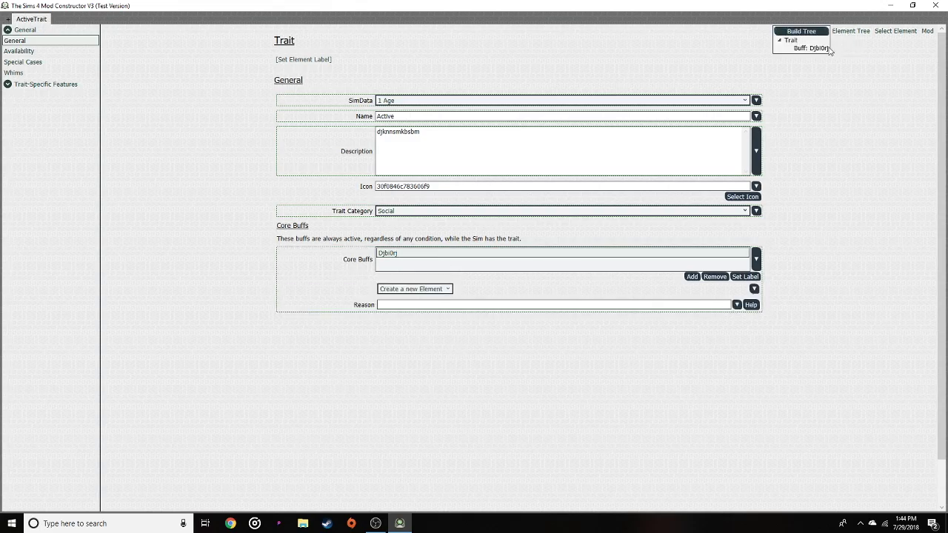
left_click(818, 49)
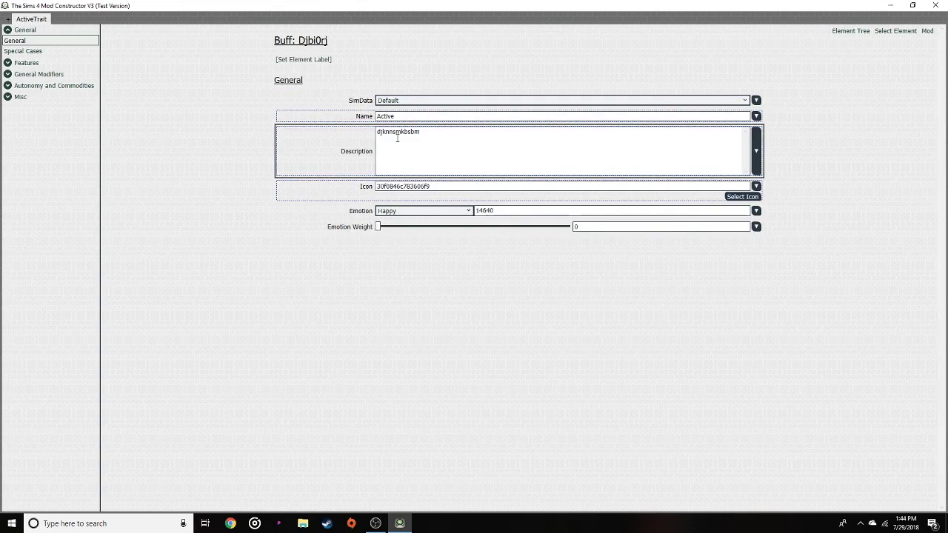
Enable a continuous loot controller on Djbi0rj and add a Timed Buff continuous loot
left_click(7, 63)
left_click(24, 74)
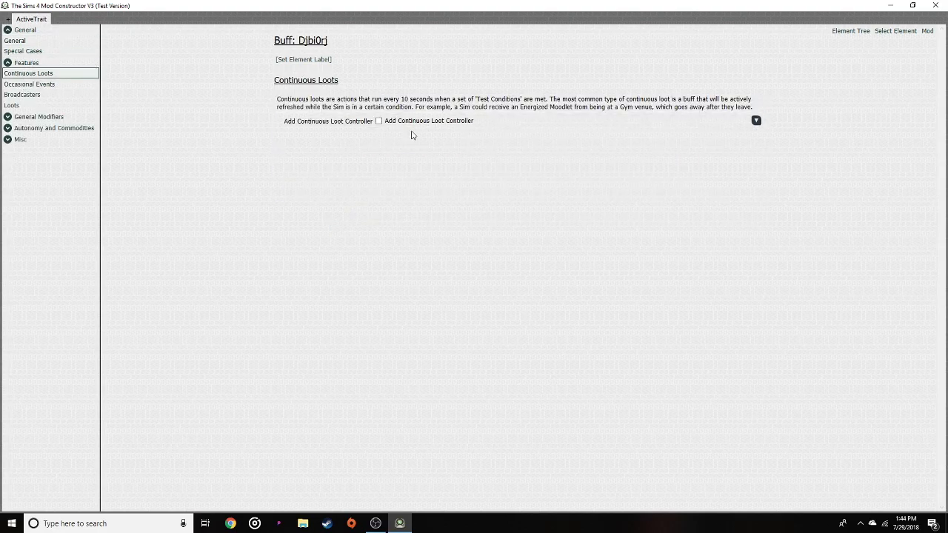
left_click(378, 120)
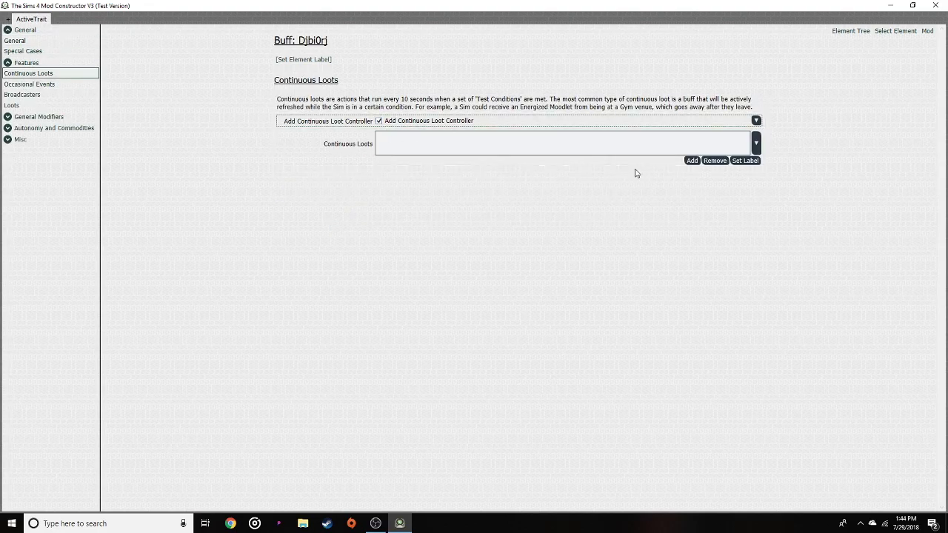
left_click(691, 162)
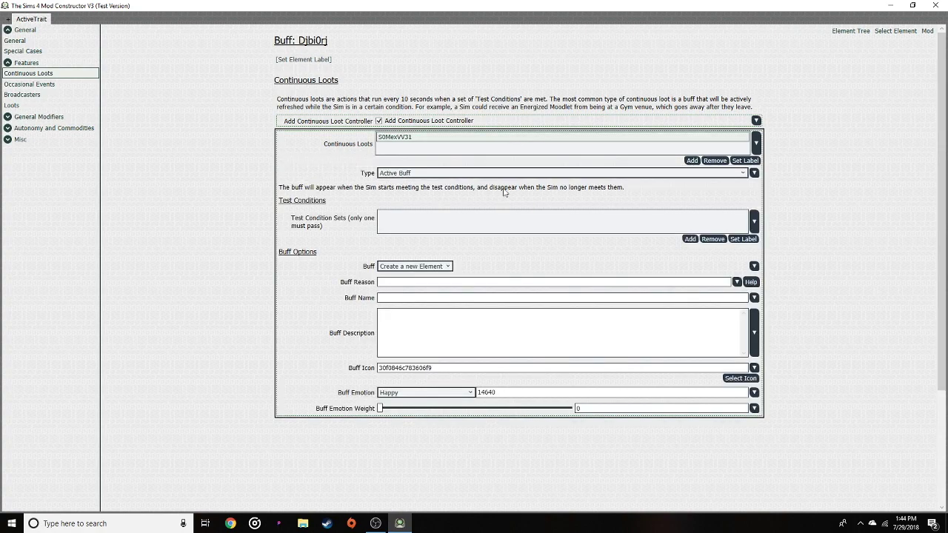
left_click(398, 174)
left_click(396, 195)
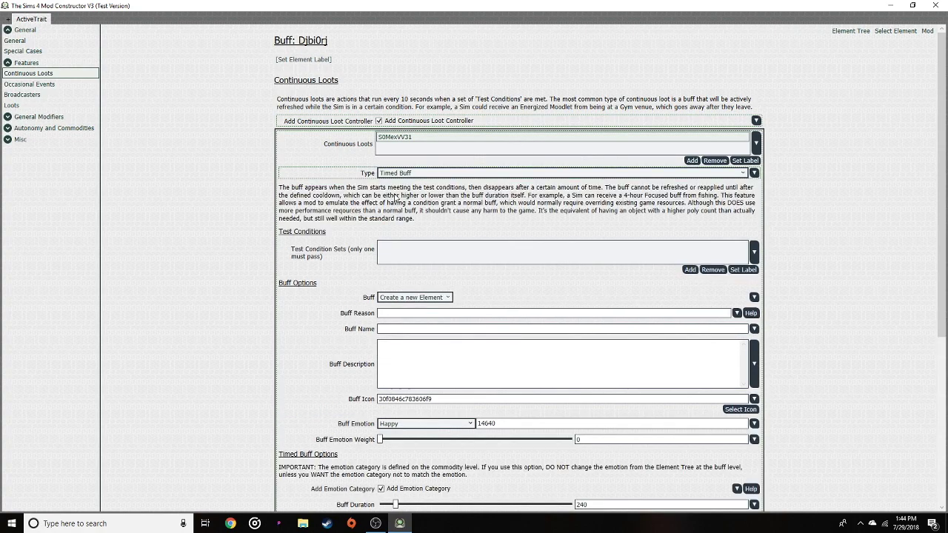
Add a test condition set holding one Sim Info test condition
left_click(689, 269)
left_click(688, 308)
scroll(402, 307, "down", 1)
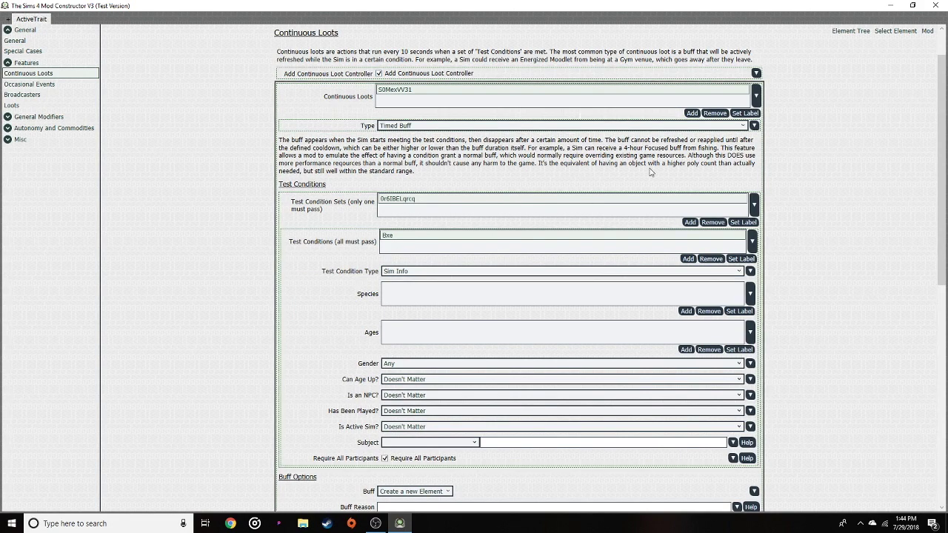
scroll(414, 223, "down", 2)
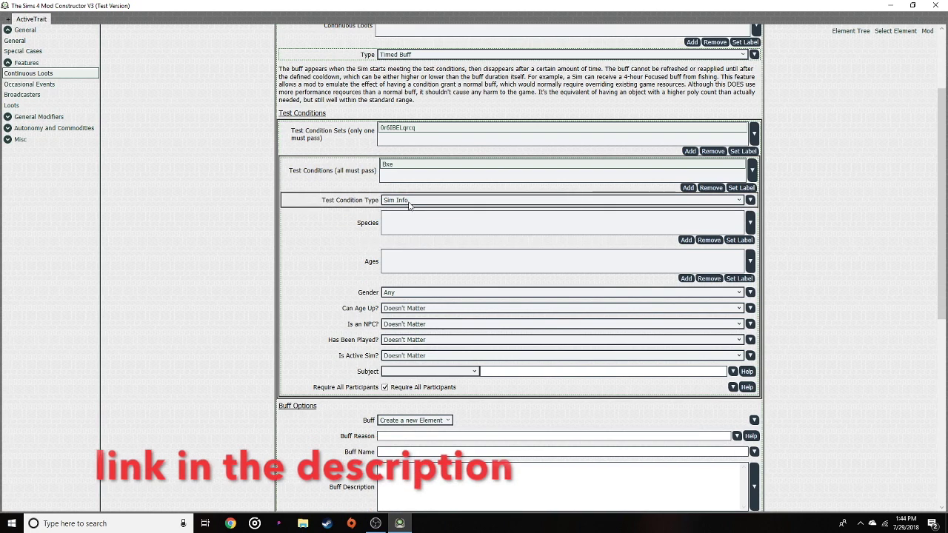
Change the test condition type from Sim Info to Running Interactions
left_click(411, 200)
left_click(413, 220)
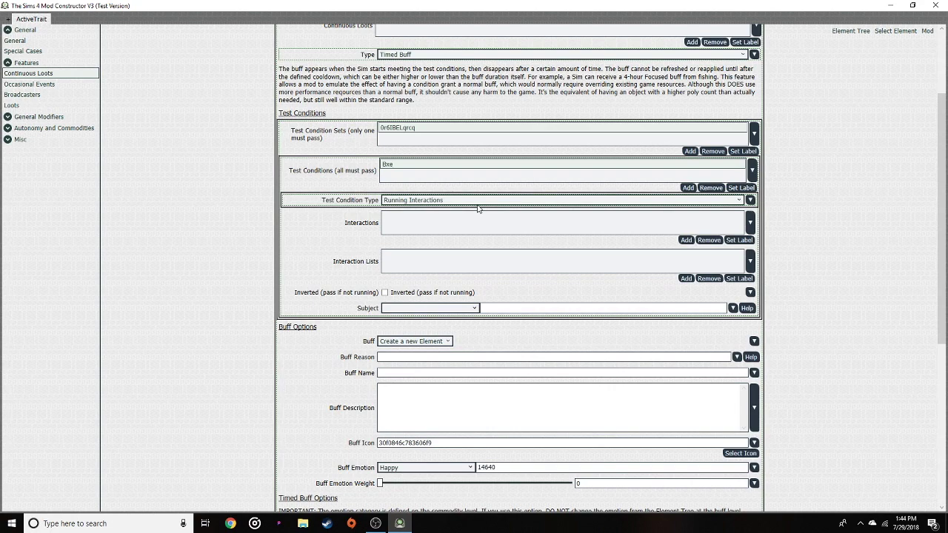
left_click(748, 223)
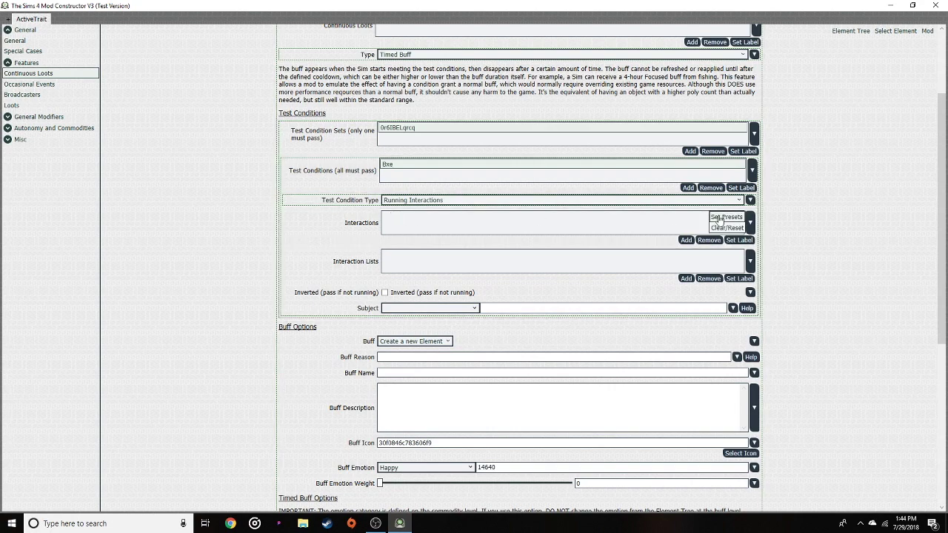
Open the interaction presets, enlarge the window, and browse the Hug and Kiss categories
left_click(718, 218)
left_click_drag(169, 47, 476, 65)
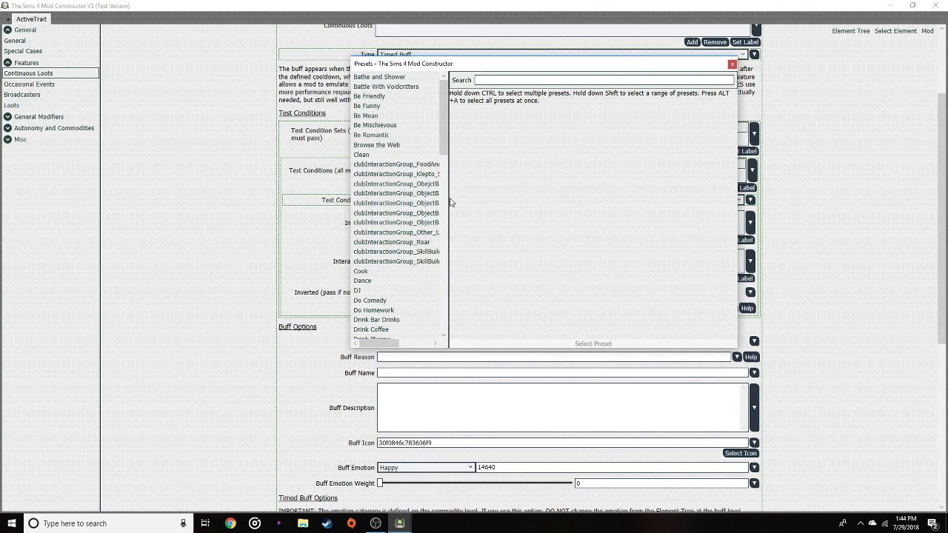
left_click_drag(449, 200, 545, 200)
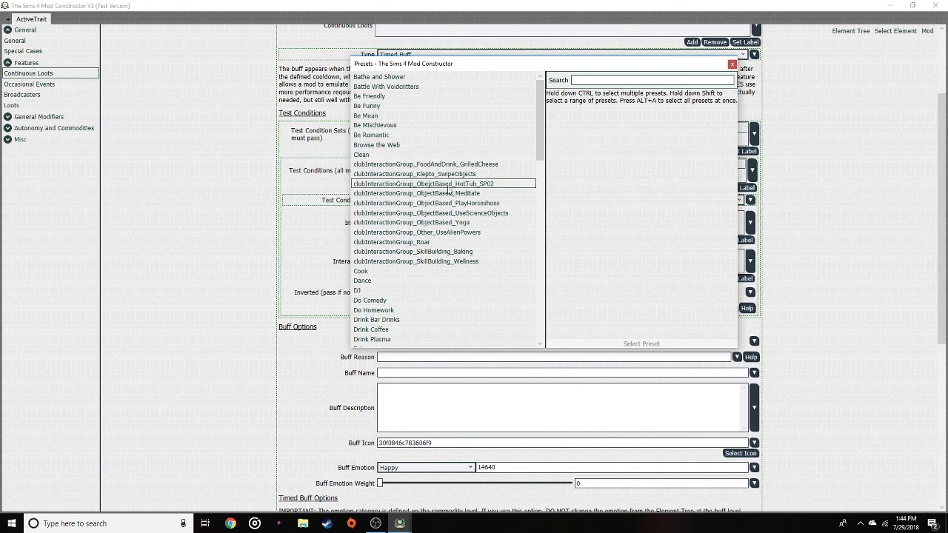
scroll(426, 189, "down", 6)
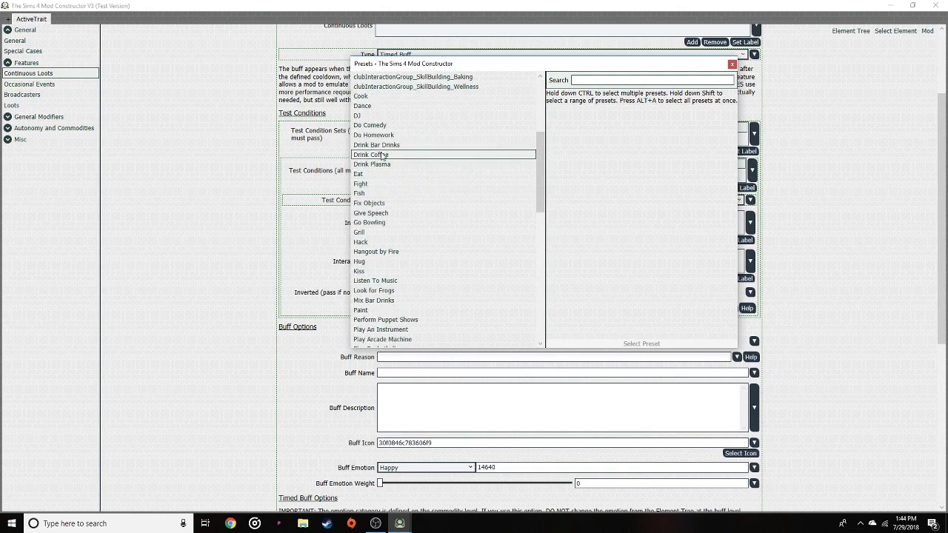
scroll(429, 205, "down", 3)
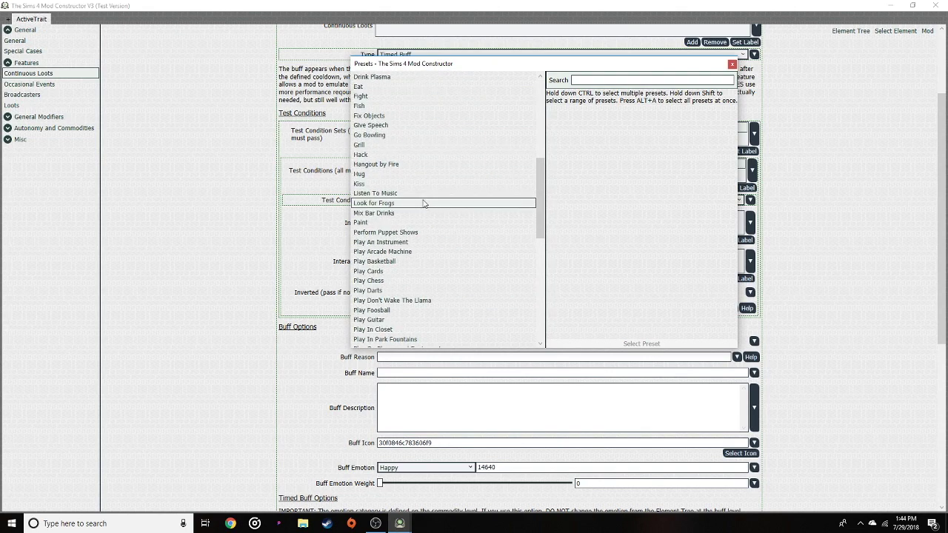
left_click(418, 176)
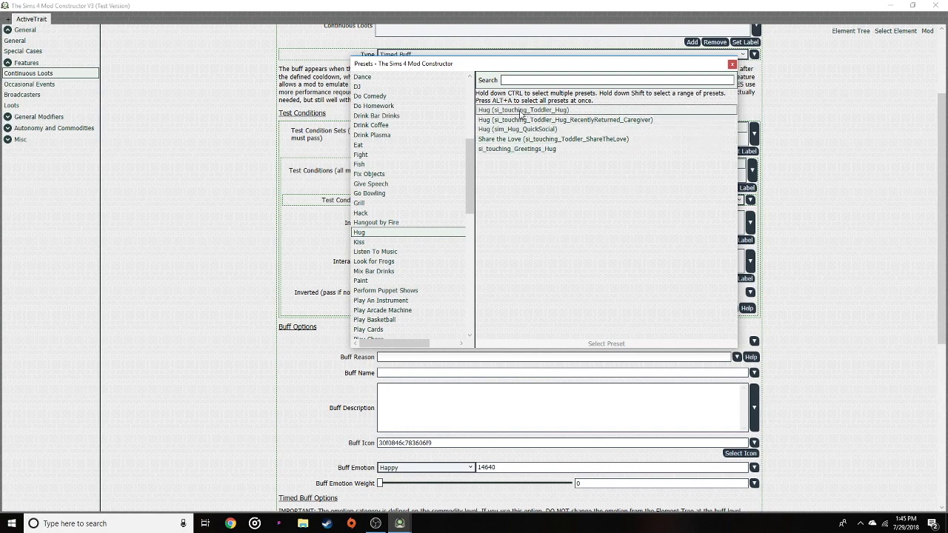
left_click(390, 244)
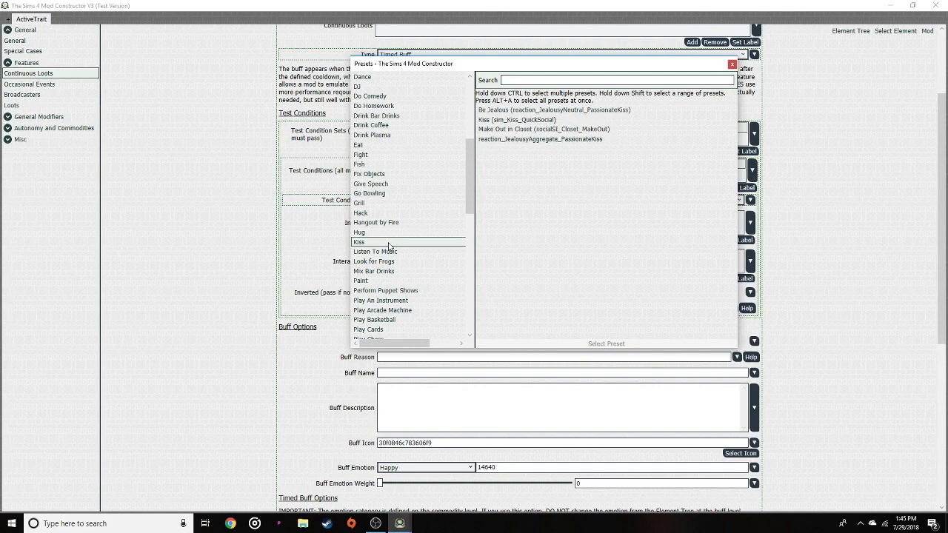
scroll(424, 240, "down", 1)
scroll(408, 239, "down", 2)
Select the Hug preset 'Share the Love (si_touching_Toddler_ShareTheLove)' for the condition
left_click(377, 193)
scroll(591, 221, "down", 3)
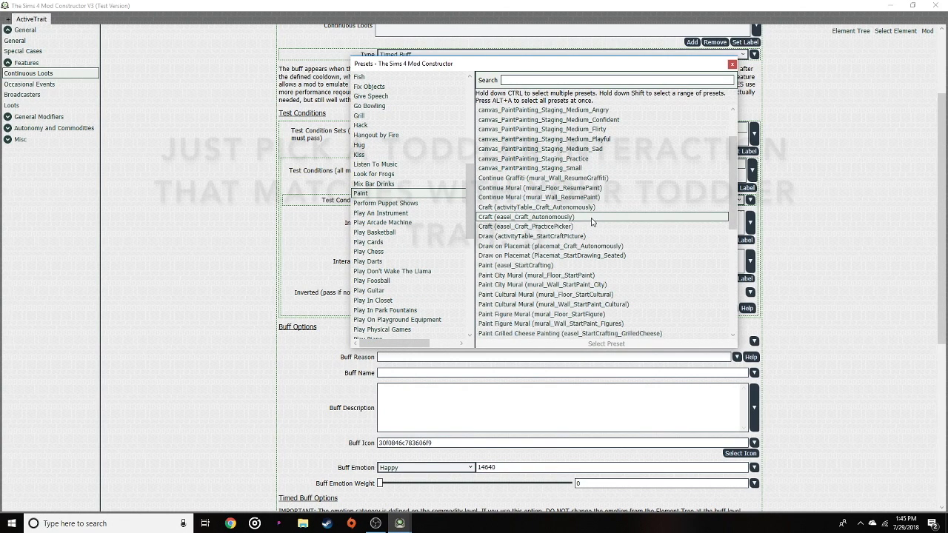
scroll(592, 221, "down", 5)
scroll(592, 221, "up", 2)
scroll(592, 222, "up", 4)
scroll(411, 229, "down", 2)
scroll(411, 229, "down", 1)
scroll(411, 230, "up", 7)
left_click(359, 261)
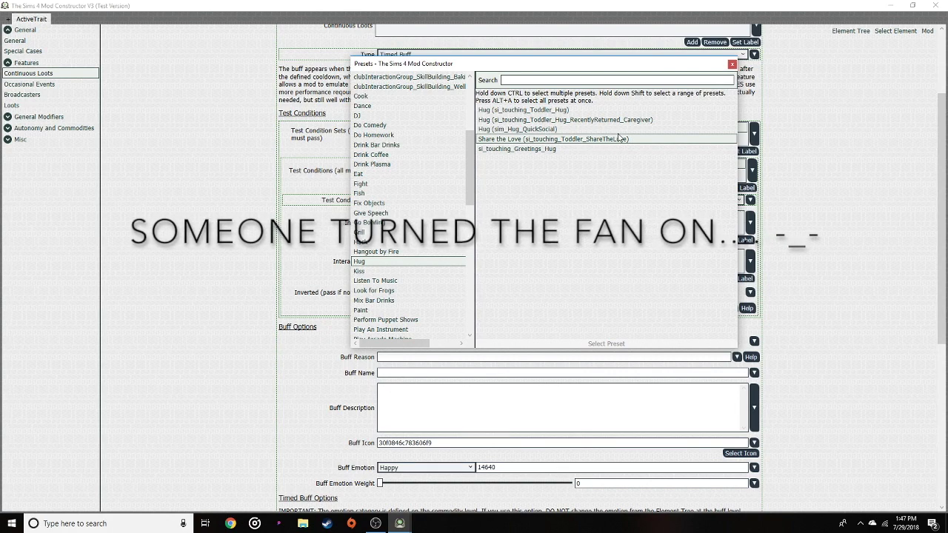
left_click(570, 141)
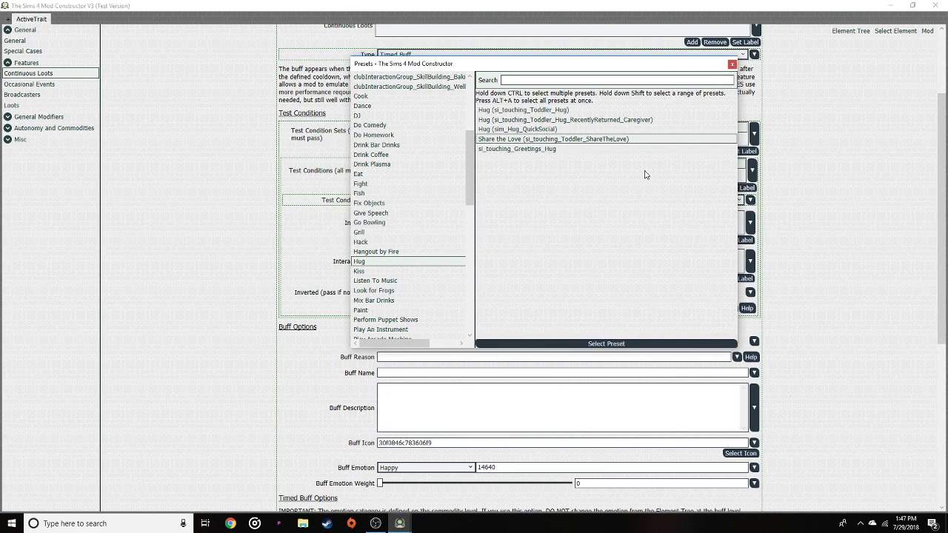
left_click(607, 343)
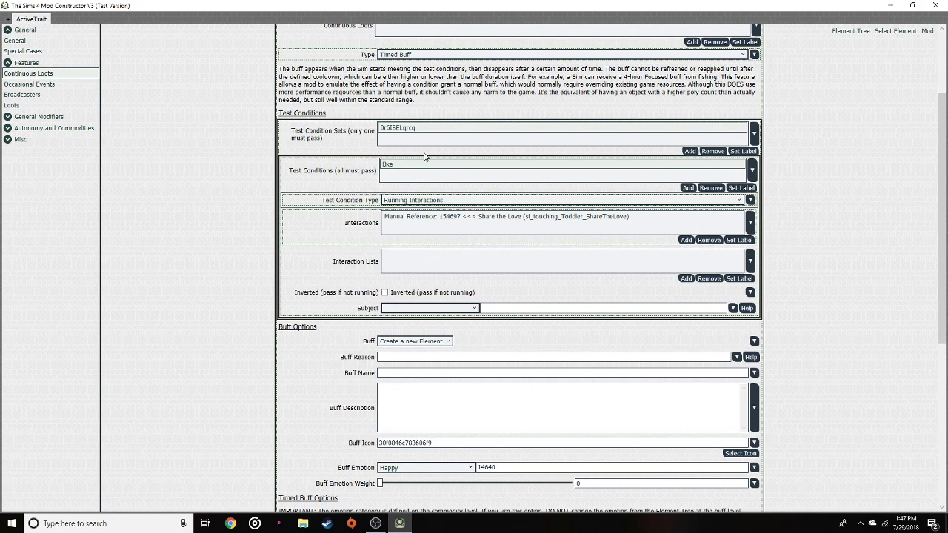
Enter placeholder buff name 'ds' and buff description 'edvfA'
scroll(424, 222, "up", 3)
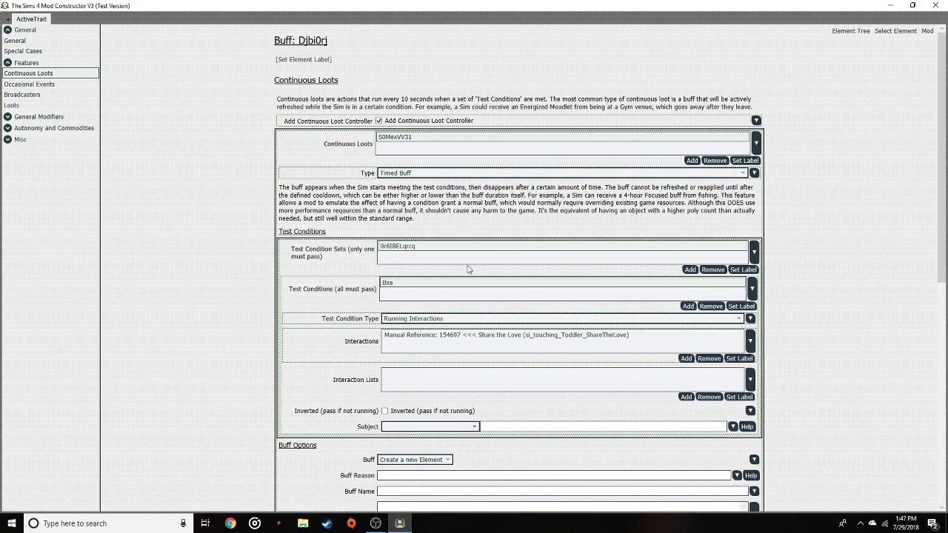
scroll(468, 269, "down", 2)
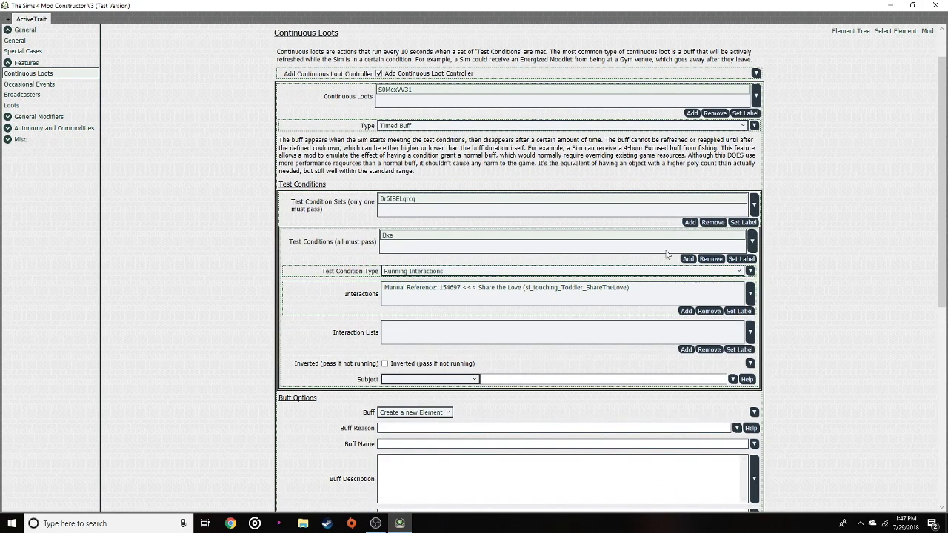
scroll(682, 271, "down", 6)
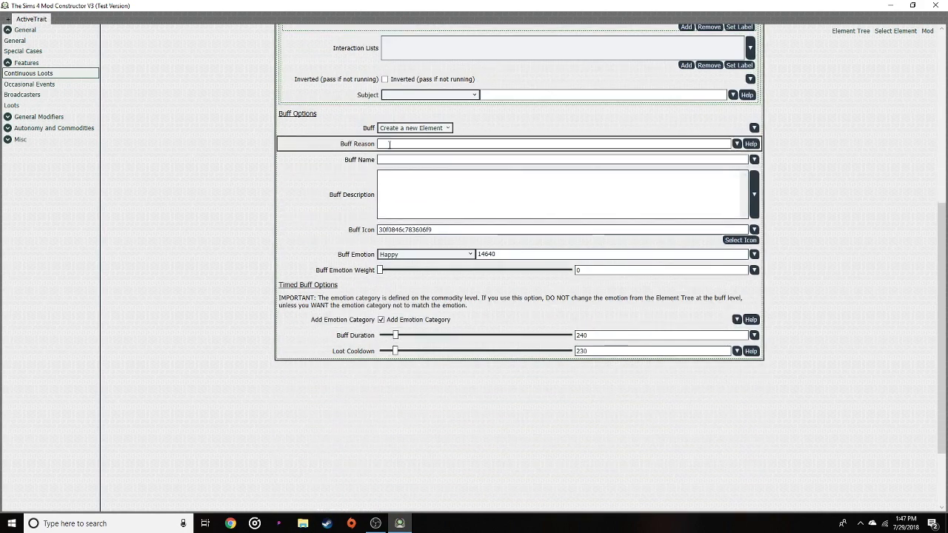
left_click(395, 160)
type("dsvmvosv")
left_click(403, 193)
type("edvfA")
Return to the parent Active trait through the element tree and open its Whims page
scroll(229, 237, "up", 6)
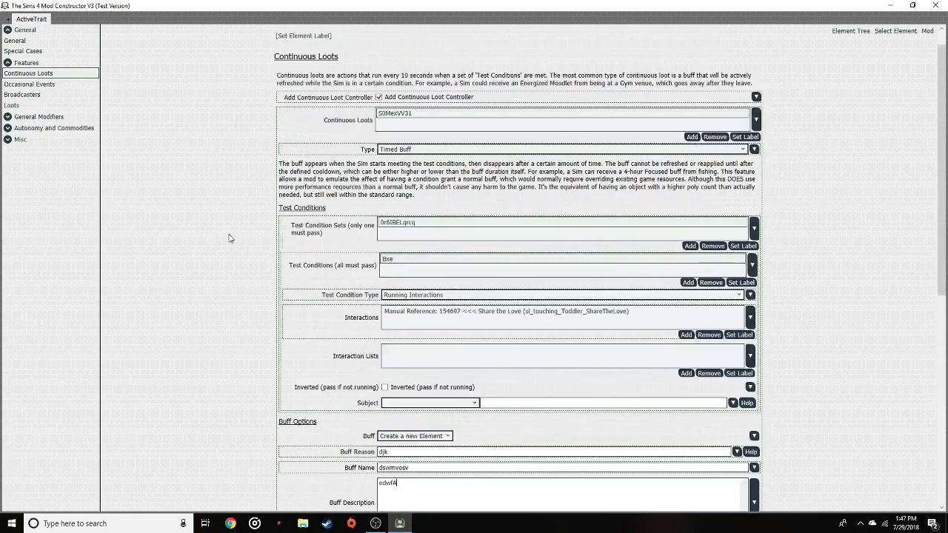
scroll(308, 372, "down", 1)
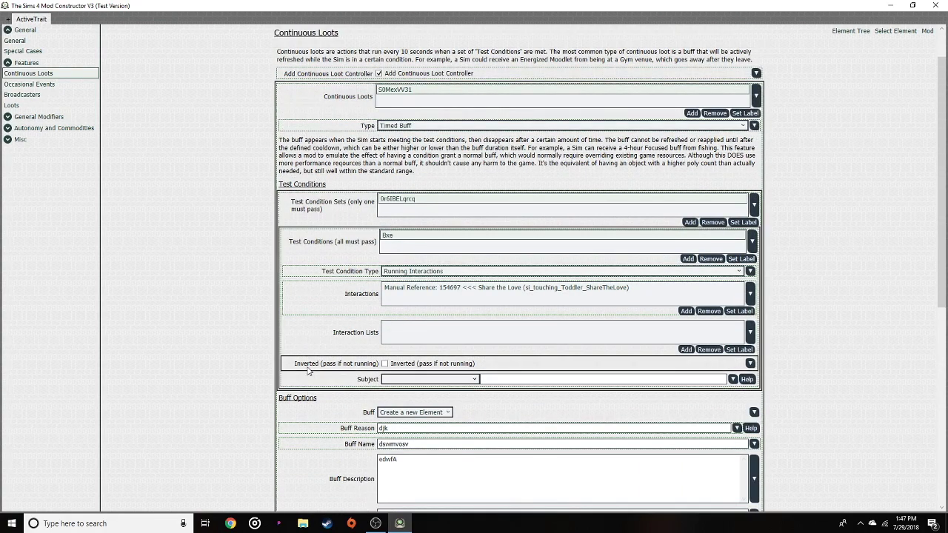
left_click(835, 35)
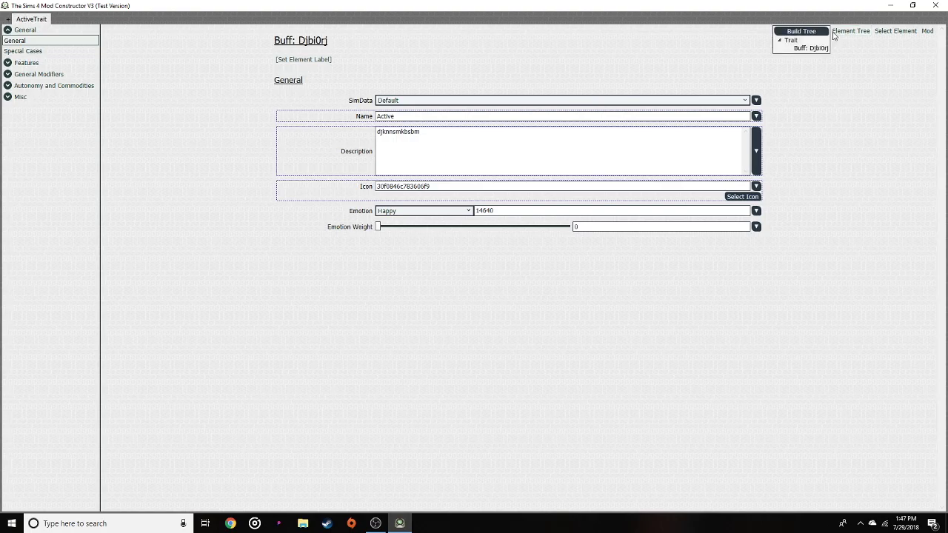
left_click(785, 38)
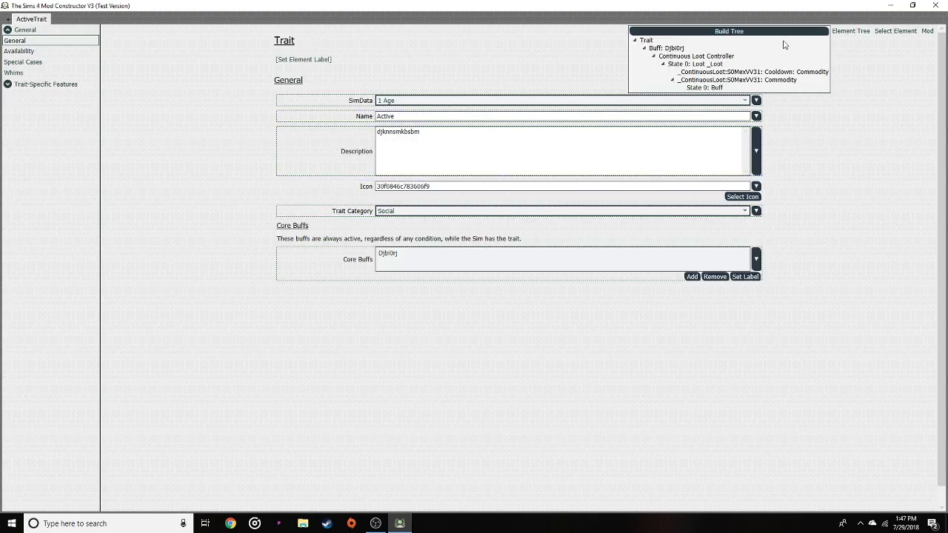
left_click(645, 42)
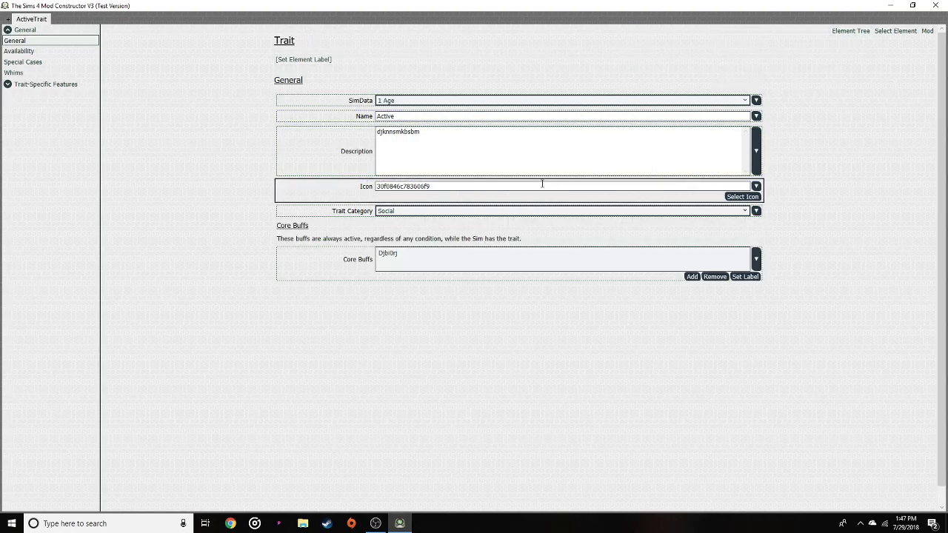
left_click(13, 73)
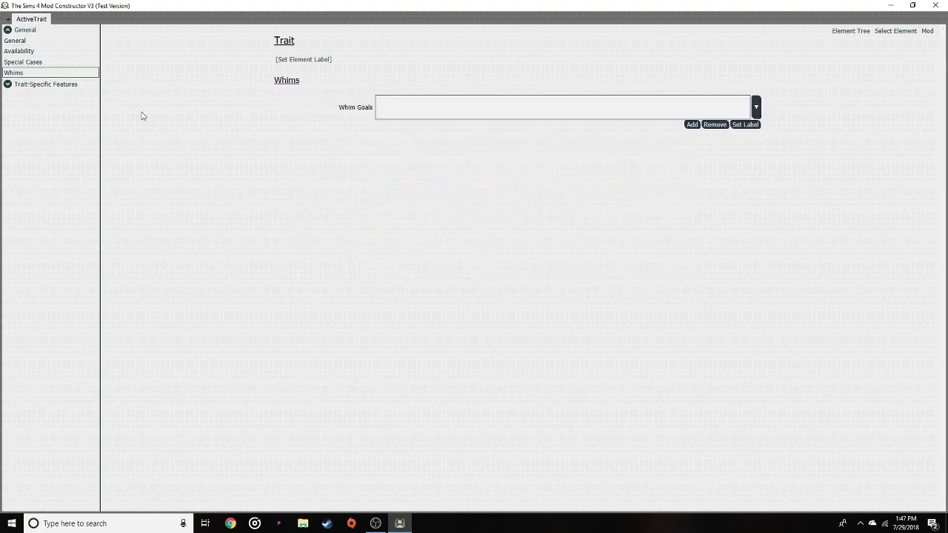
Open the whim-set presets and browse the toddler trait sets: Silly, Fussy, Clingy, Inquisitive
left_click(756, 108)
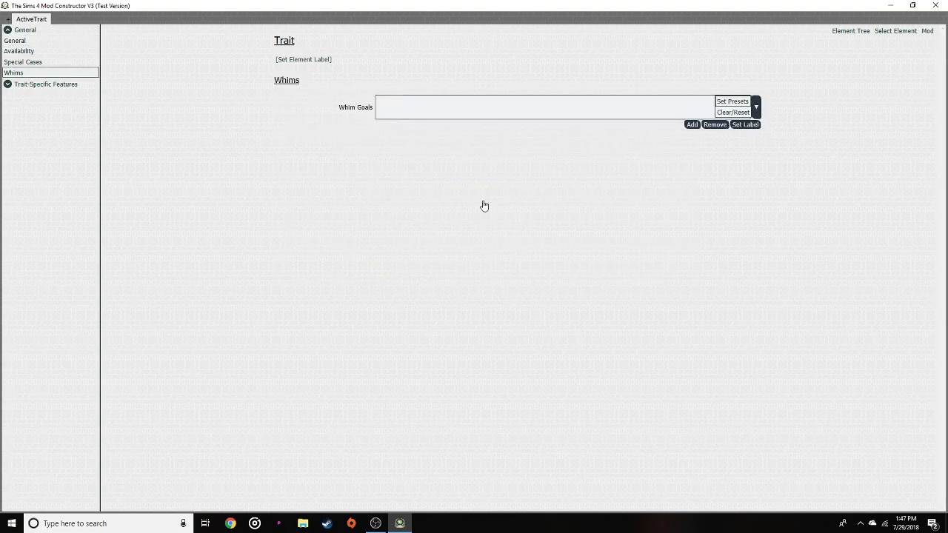
left_click(731, 102)
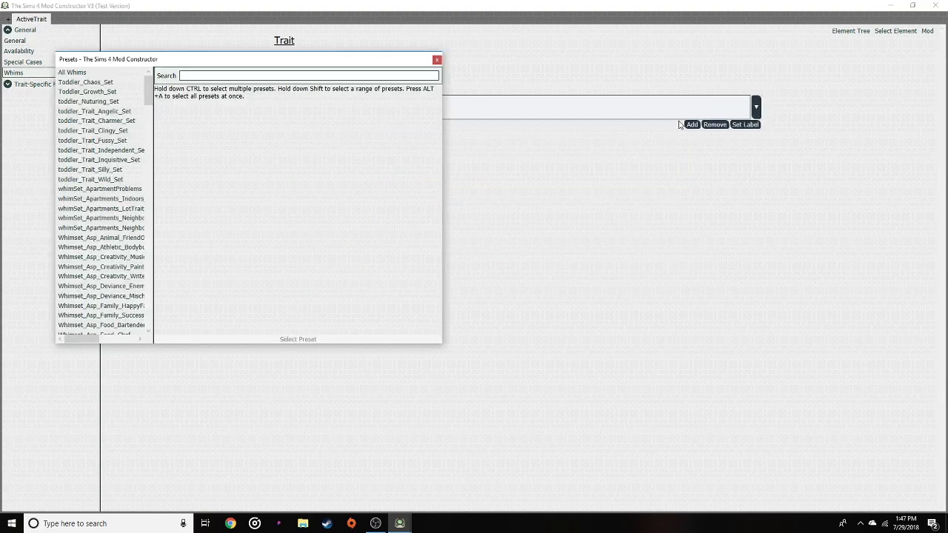
left_click_drag(143, 64, 346, 95)
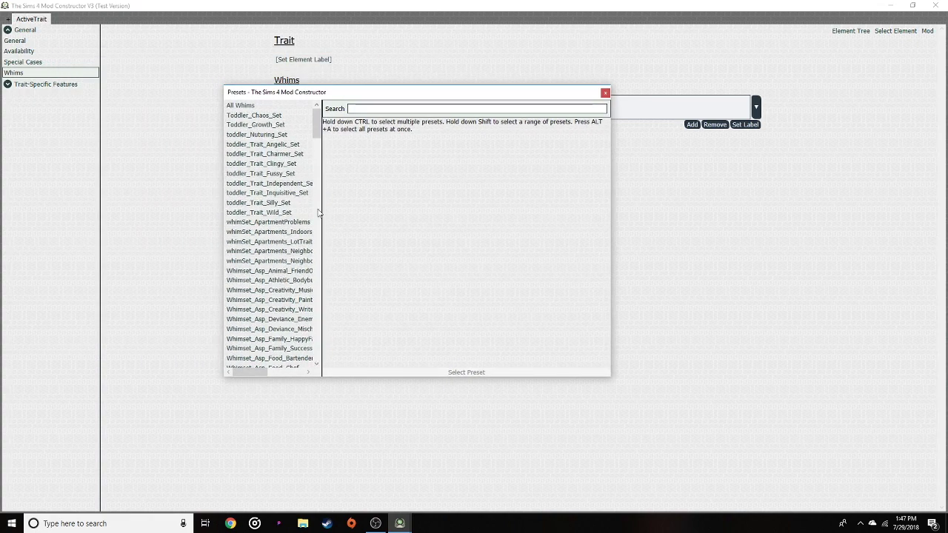
left_click(274, 203)
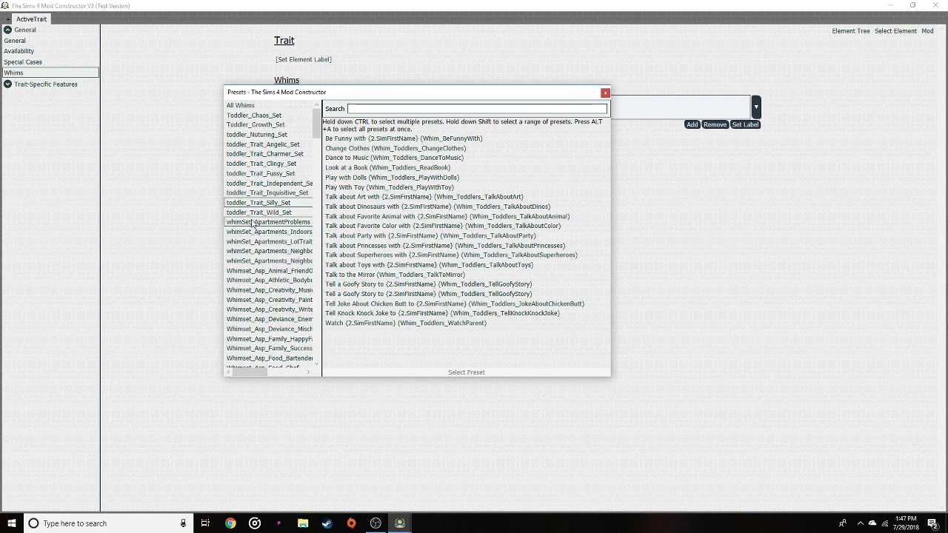
left_click(259, 183)
left_click(236, 173)
left_click(239, 134)
left_click(239, 124)
left_click(238, 143)
left_click(239, 163)
left_click(242, 193)
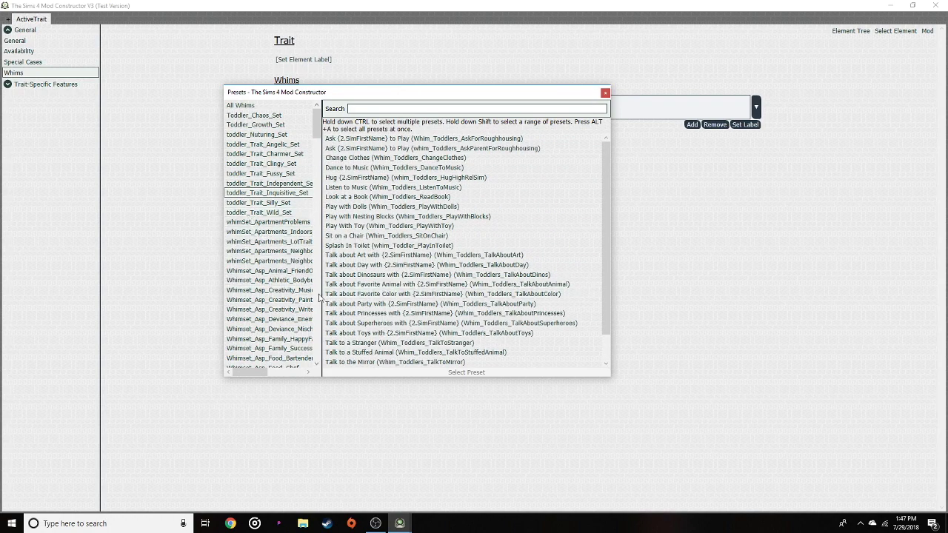
Browse the Painter, HopefulRomantic, Nature_Outdoors and Campfire whim sets
left_click_drag(320, 298, 411, 300)
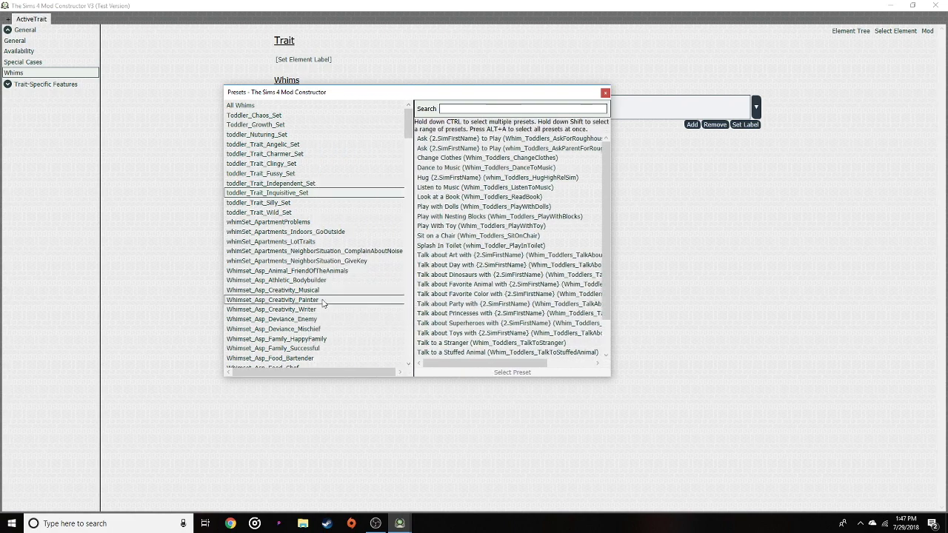
left_click(282, 301)
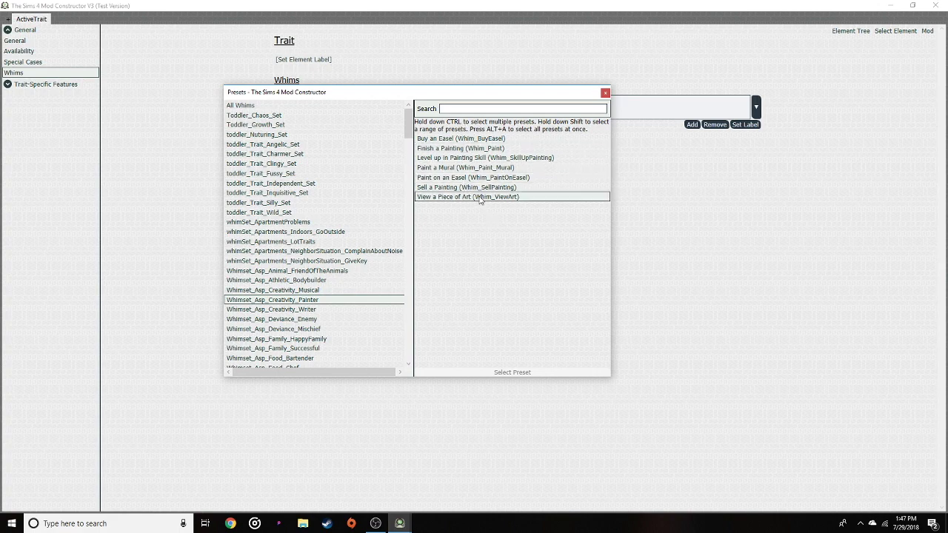
scroll(311, 248, "down", 1)
scroll(310, 248, "down", 6)
left_click(308, 231)
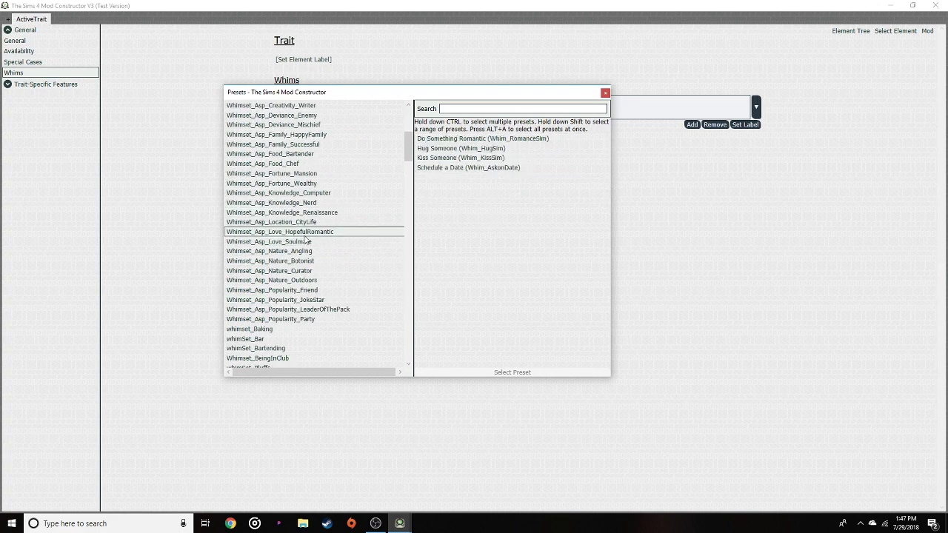
scroll(358, 297, "down", 1)
left_click(272, 251)
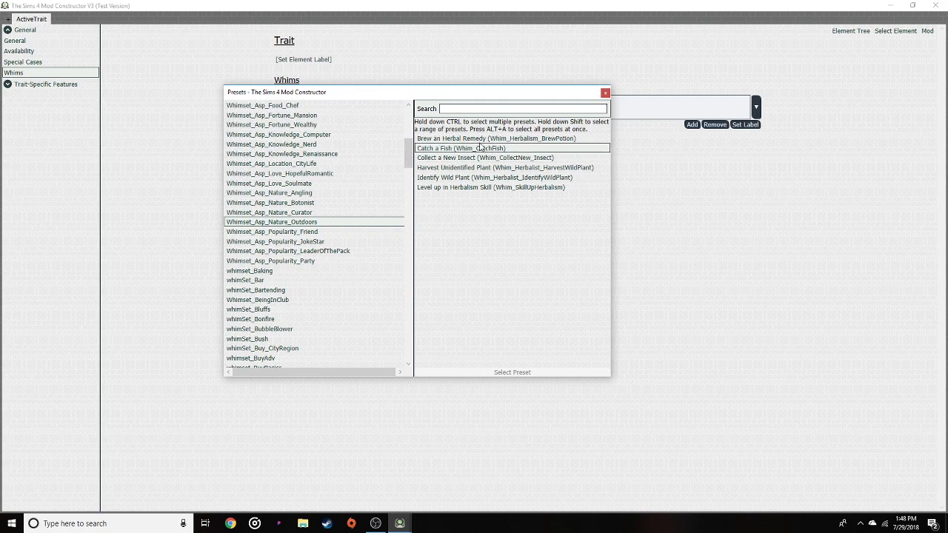
scroll(304, 302, "down", 5)
left_click(300, 271)
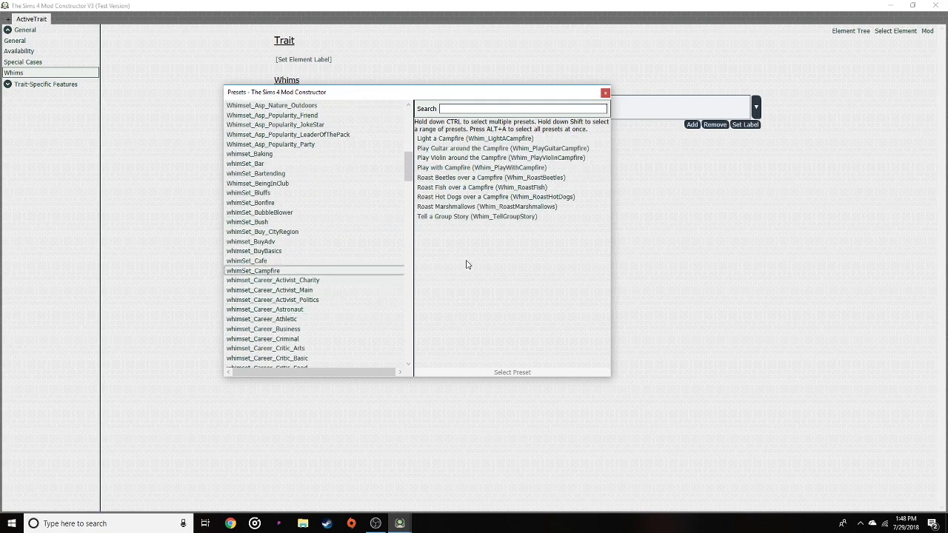
Close the whim-set presets window and bring the list up again
left_click(604, 93)
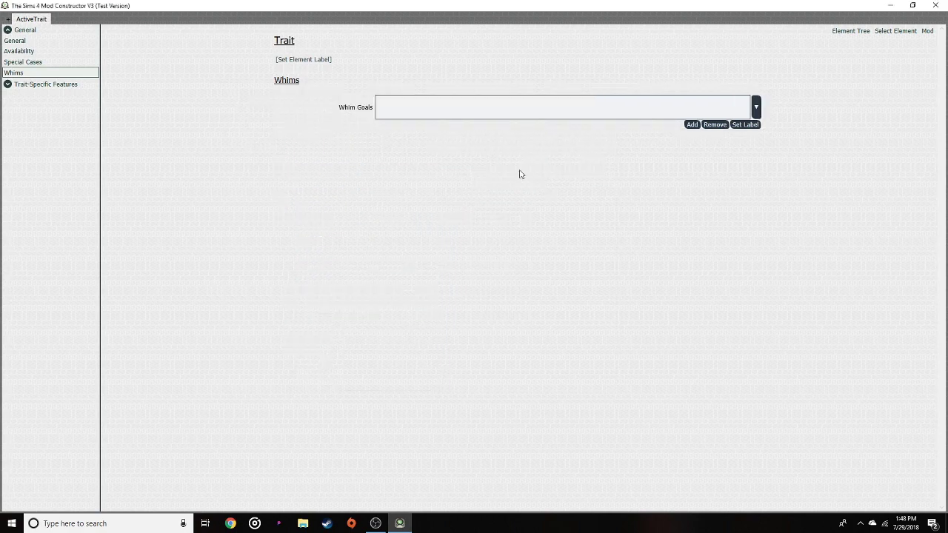
left_click(755, 108)
left_click(719, 102)
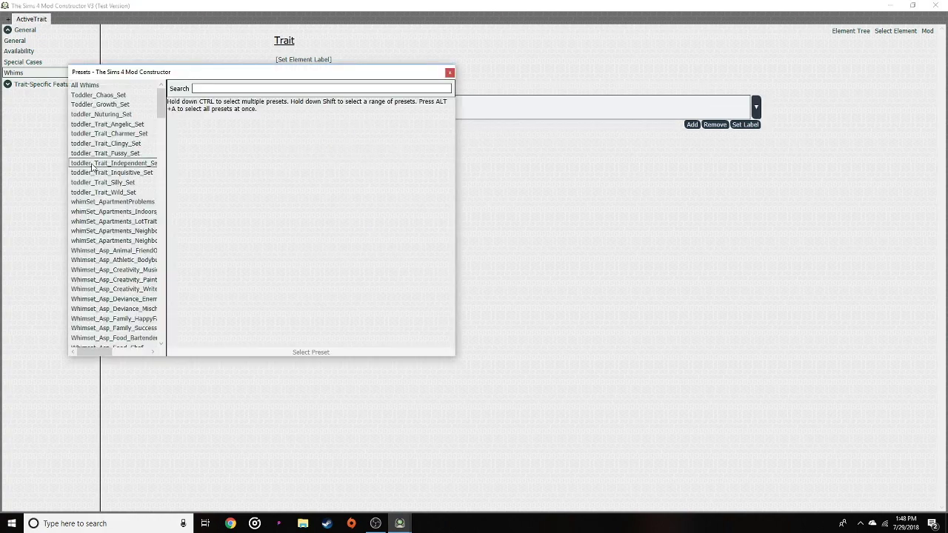